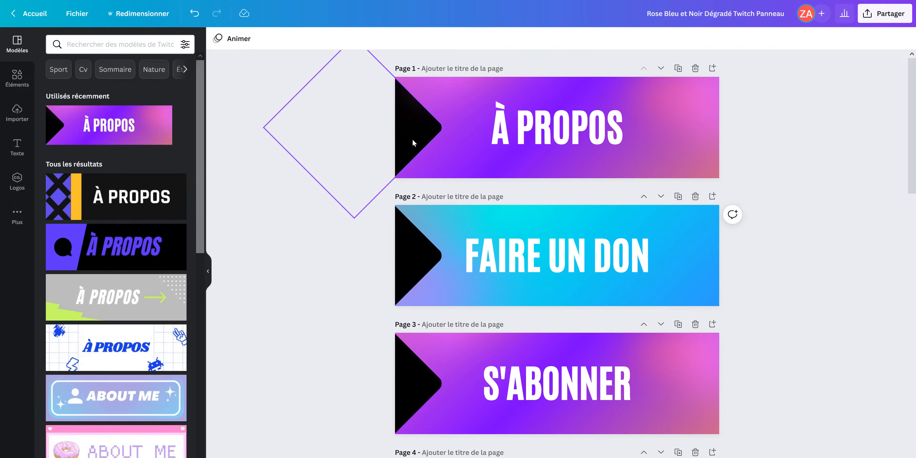
Enlarge the black arrow shape on the page 1 panel to the right and bring it forward one layer
click(400, 152)
drag(443, 127, 471, 124)
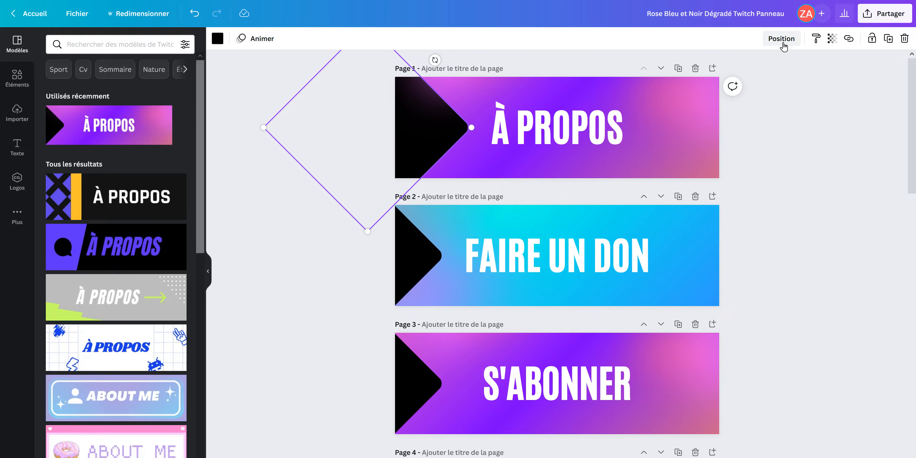
click(782, 39)
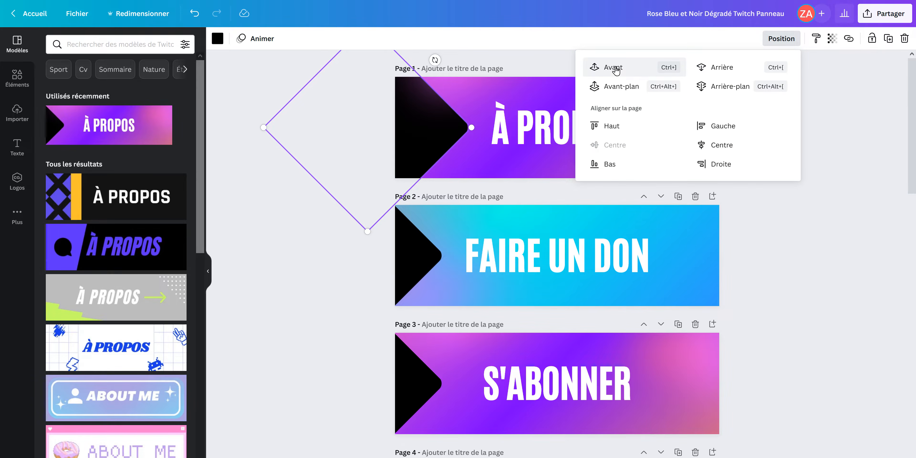
click(616, 69)
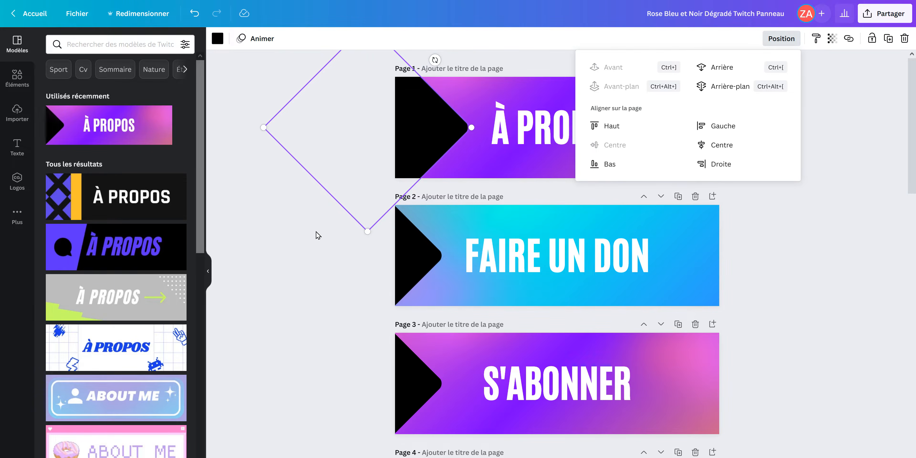
click(540, 130)
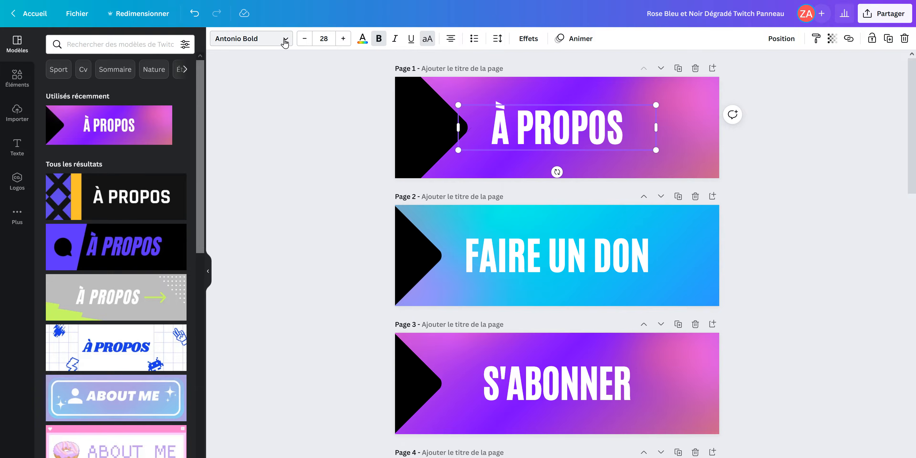
click(285, 42)
click(116, 248)
triple_click(343, 40)
triple_click(344, 40)
double_click(343, 40)
drag(591, 141, 621, 144)
Give the À PROPOS title an Ombré shadow effect in turquoise with the Transparence value at its maximum
click(363, 40)
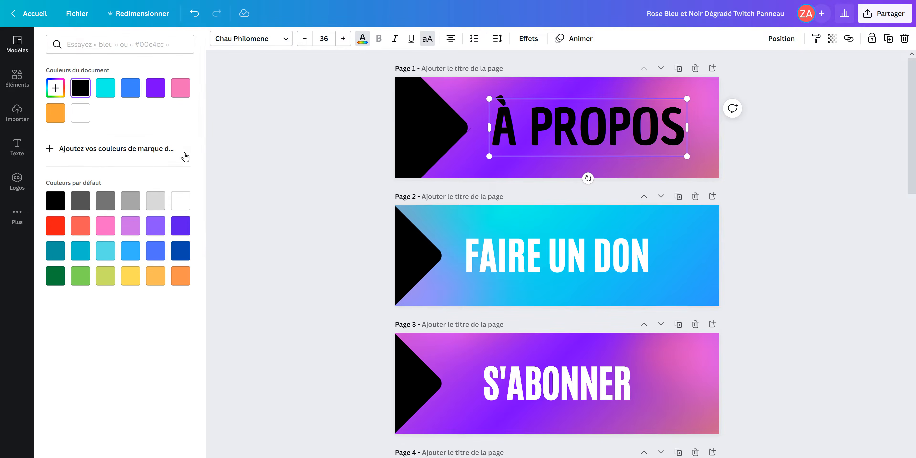
click(528, 39)
click(121, 164)
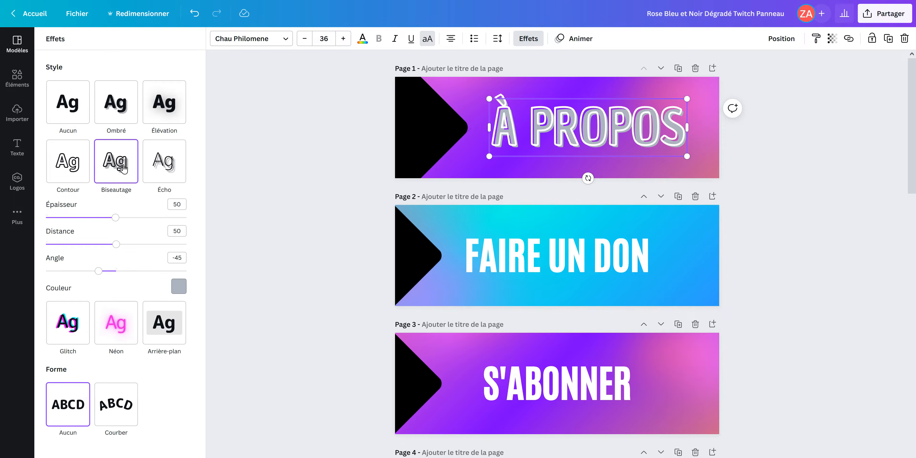
click(162, 106)
click(115, 113)
click(180, 254)
click(97, 297)
drag(102, 238, 236, 241)
click(310, 182)
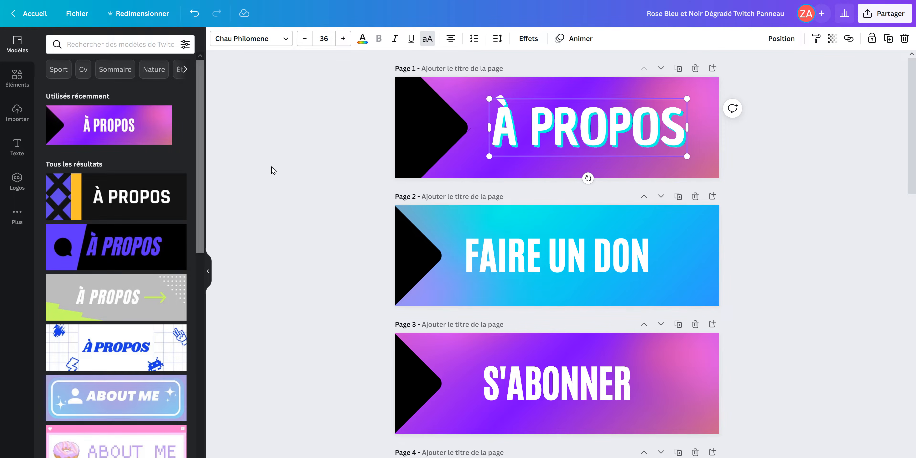
Search the elements for "spot" and add the yellow blob to the page 1 panel
click(19, 77)
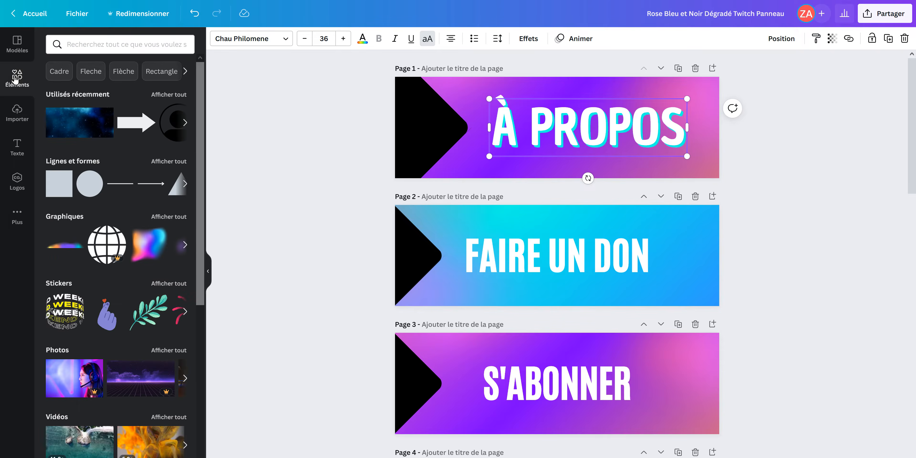
click(95, 43)
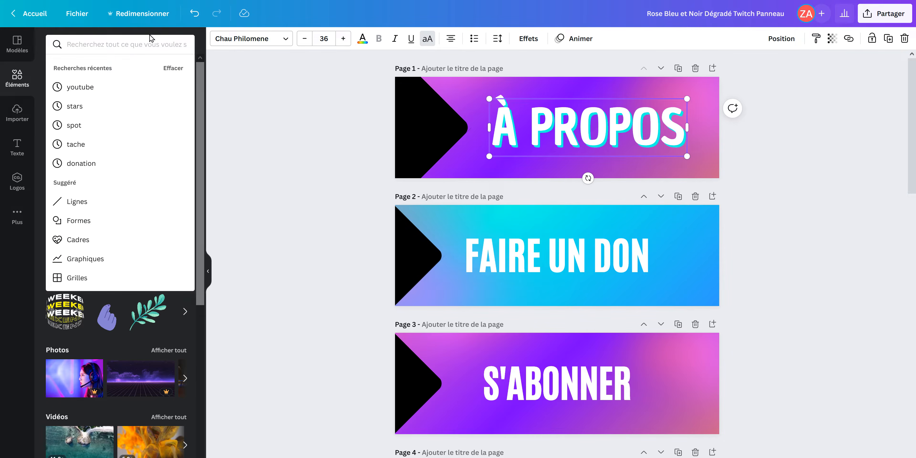
text(spot)
key(Return)
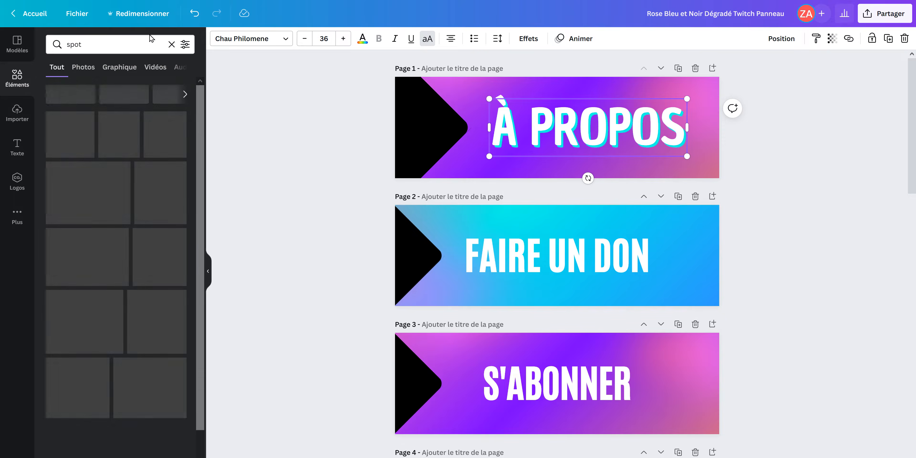
click(68, 106)
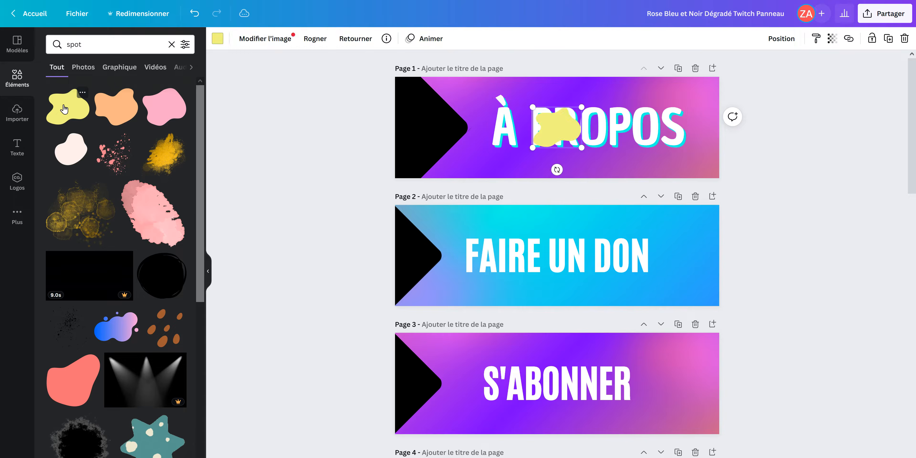
Enlarge the blob over the left end of the page 1 panel and recolour it with the document's pink
drag(533, 107, 337, 58)
drag(452, 164, 443, 169)
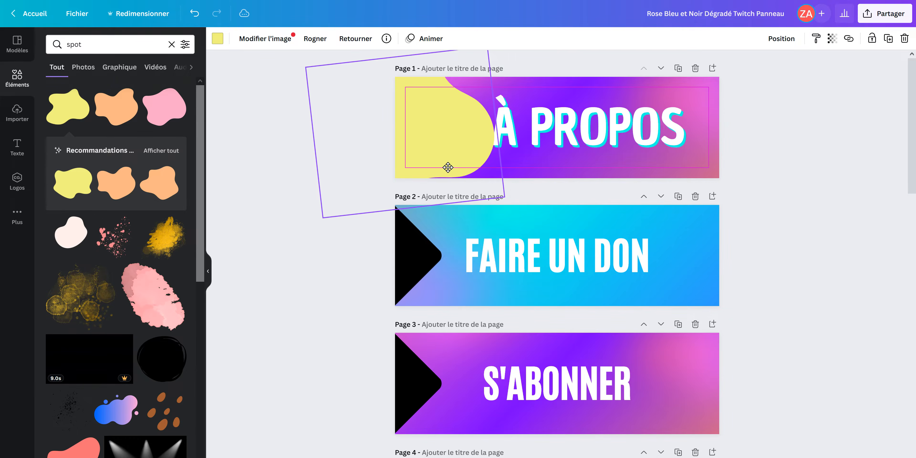
click(213, 40)
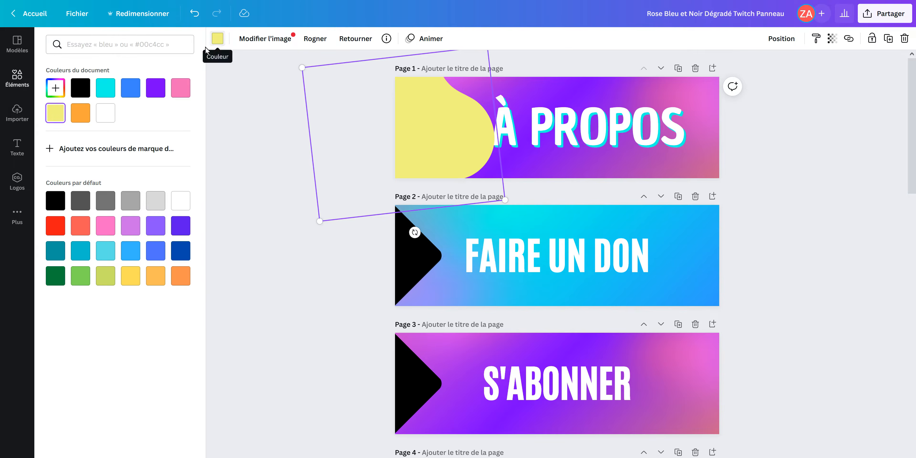
click(179, 91)
Enlarge the black arrow shape on the page 2 panel and shift the FAIRE UN DON title to the right
click(423, 256)
drag(443, 256, 489, 256)
click(562, 262)
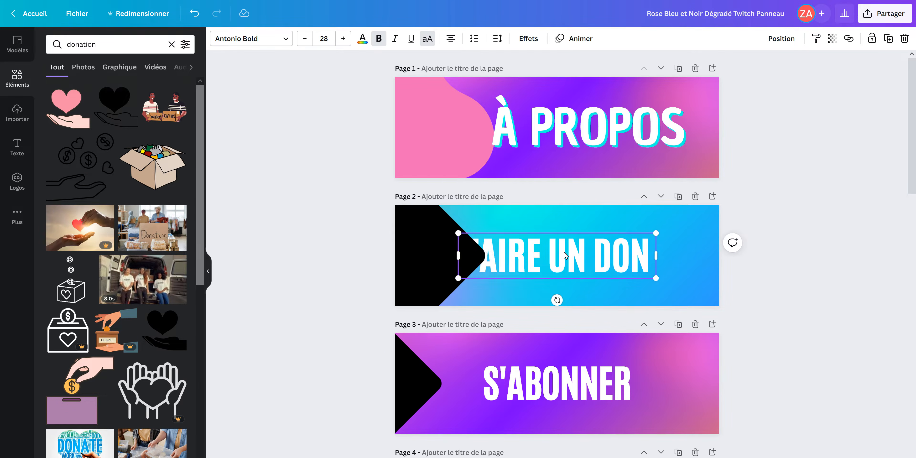
drag(562, 262, 593, 262)
Change the page 2 title to DONATION in Chau Philomene at size 33 and reposition it slightly further right
click(251, 38)
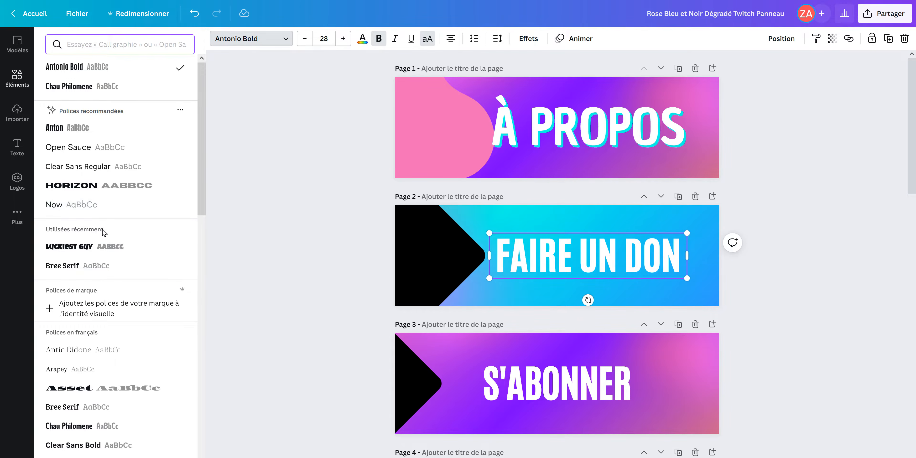
click(117, 87)
triple_click(550, 269)
text(DONATION)
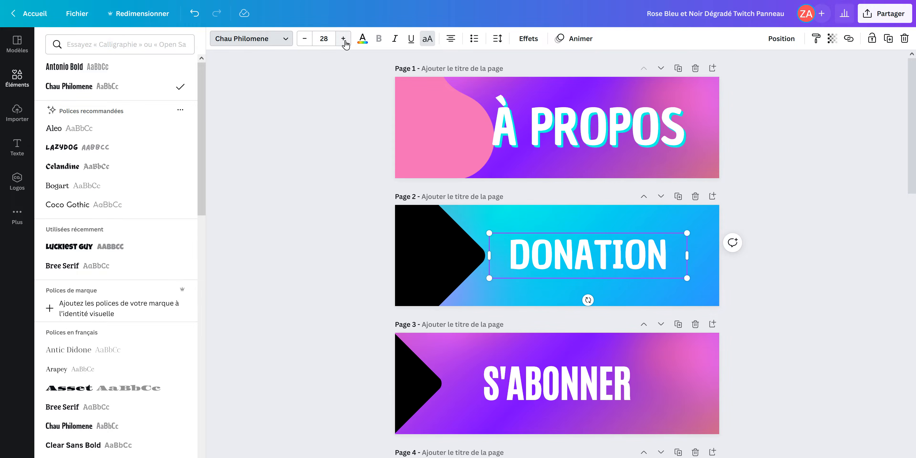
click(344, 38)
click(343, 39)
click(344, 38)
click(343, 38)
click(343, 38)
click(752, 269)
click(655, 263)
drag(655, 263, 663, 263)
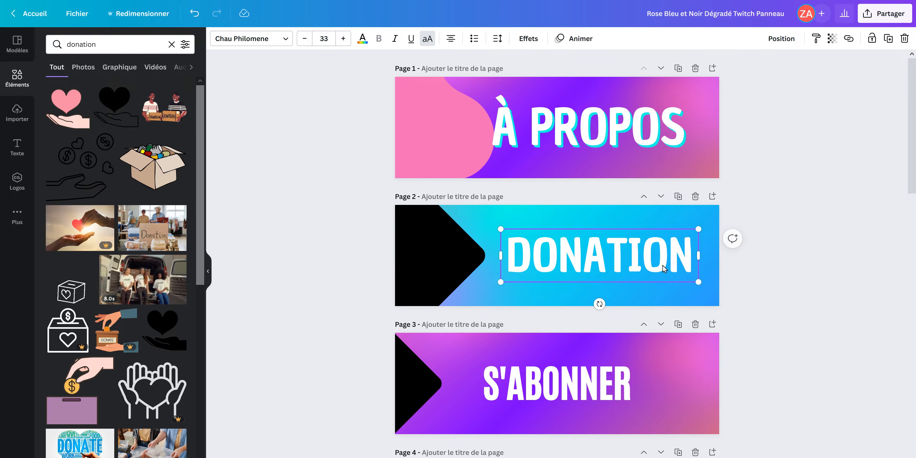
Apply the Ombré shadow effect in the document's pink to the DONATION title
click(527, 38)
click(116, 102)
click(178, 253)
click(97, 293)
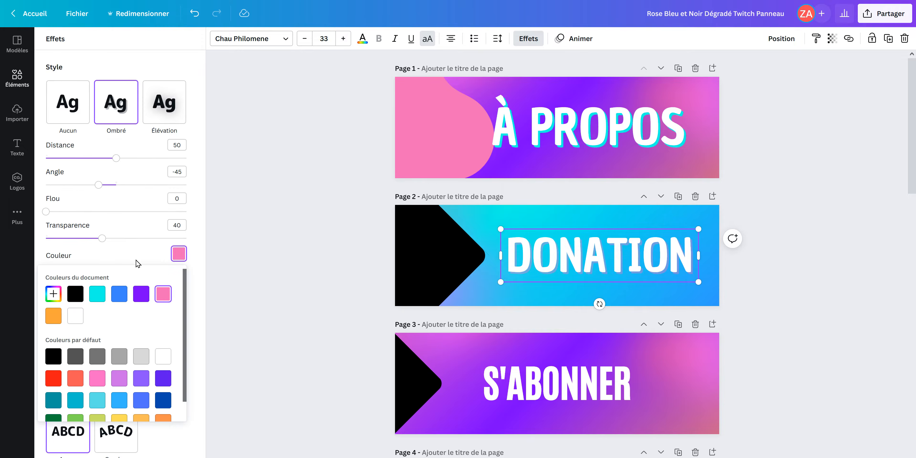
Search the elements for "donation" and add the black heart-over-hand graphic to page 2
click(17, 79)
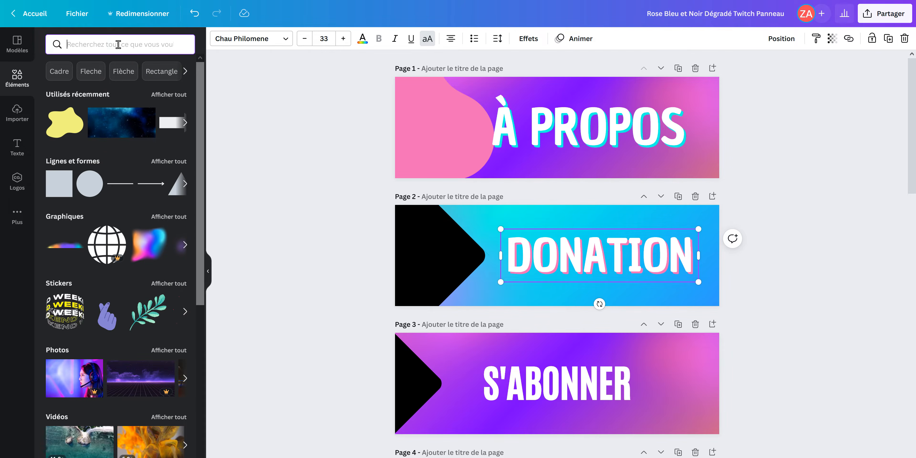
text(donation)
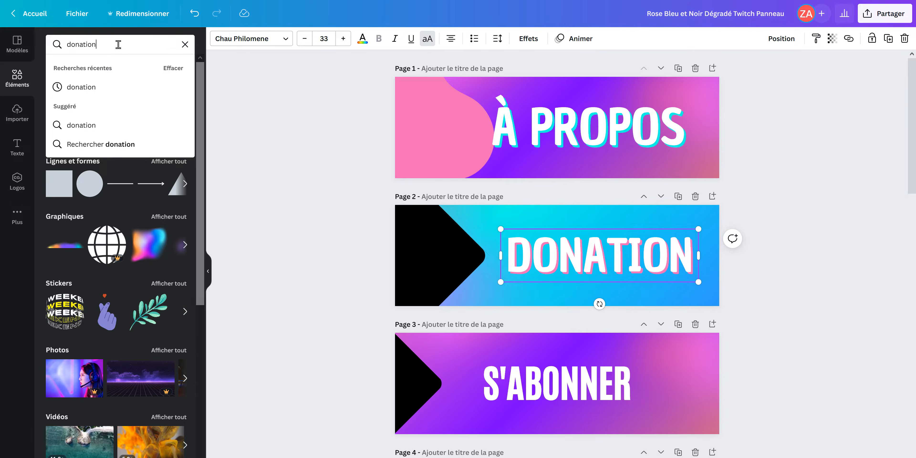
key(Return)
click(115, 105)
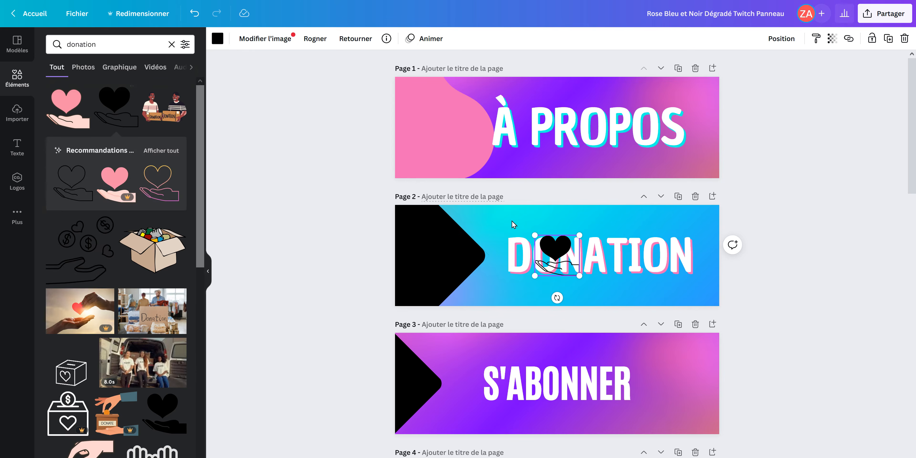
Flip the heart-over-hand graphic horizontally, colour it white, and place it on the black arrow beside DONATION
click(352, 38)
click(364, 66)
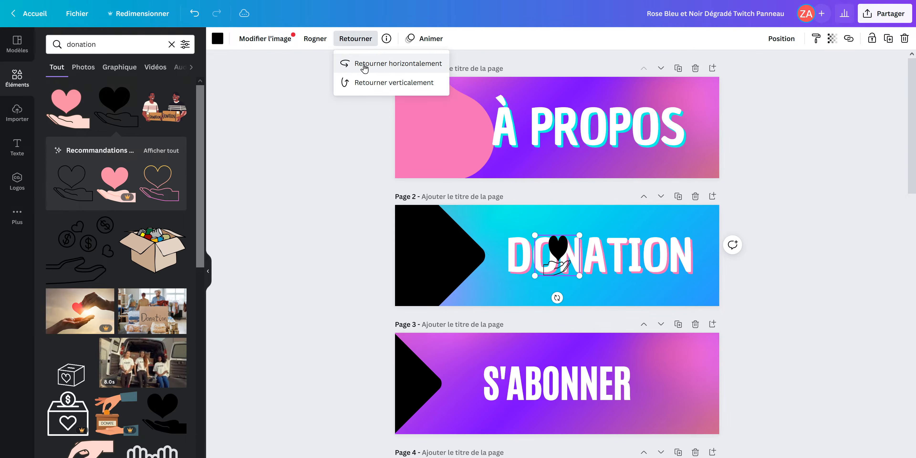
click(217, 39)
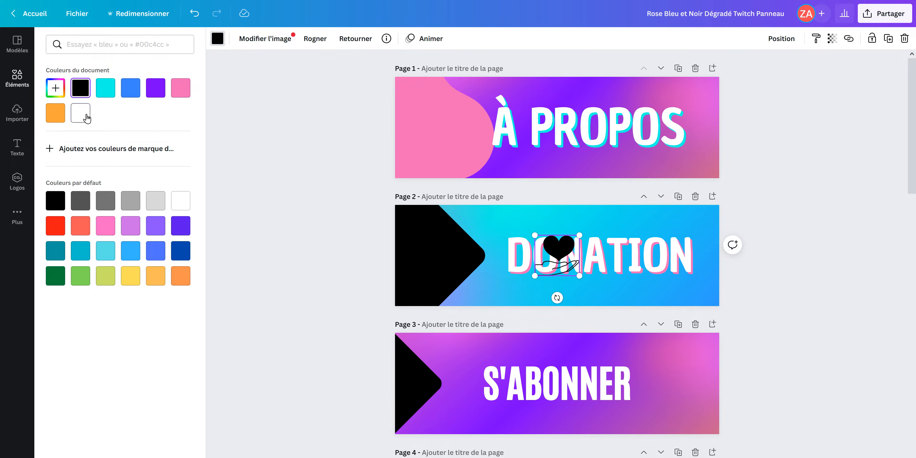
click(86, 118)
drag(556, 262, 433, 262)
click(361, 277)
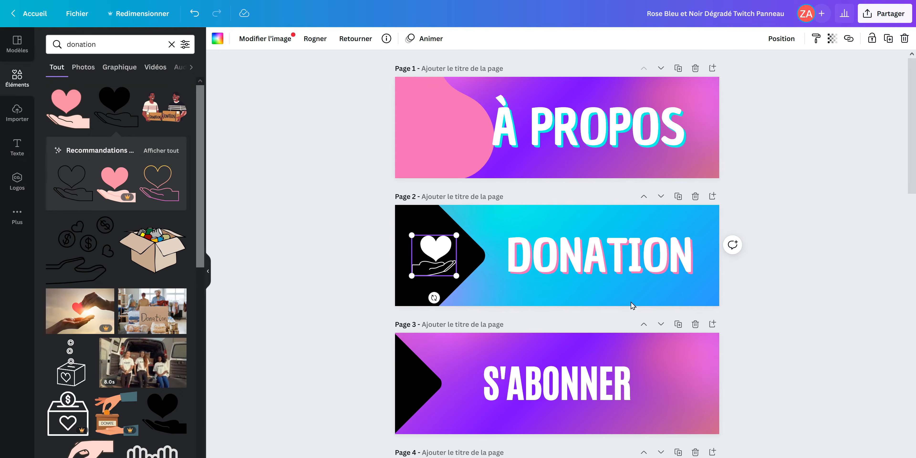
click(813, 281)
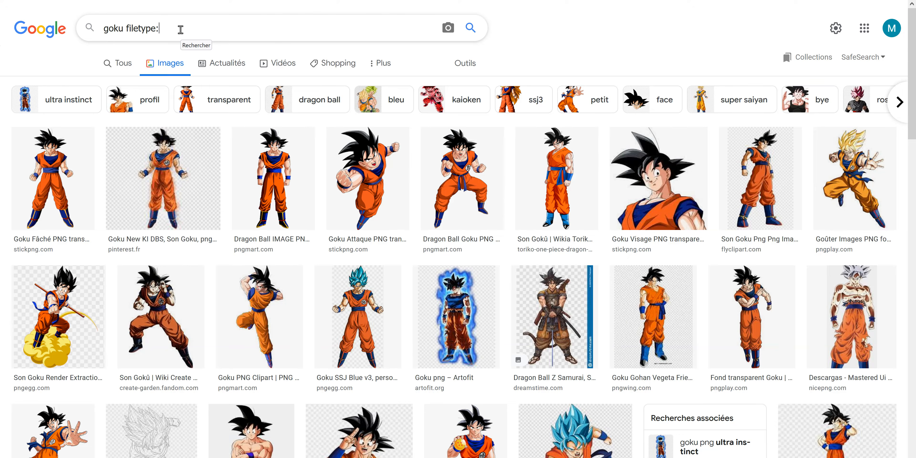
Search Google Images for PNG files of "goku", then switch to Canva and import an image into the uploads
key(Return)
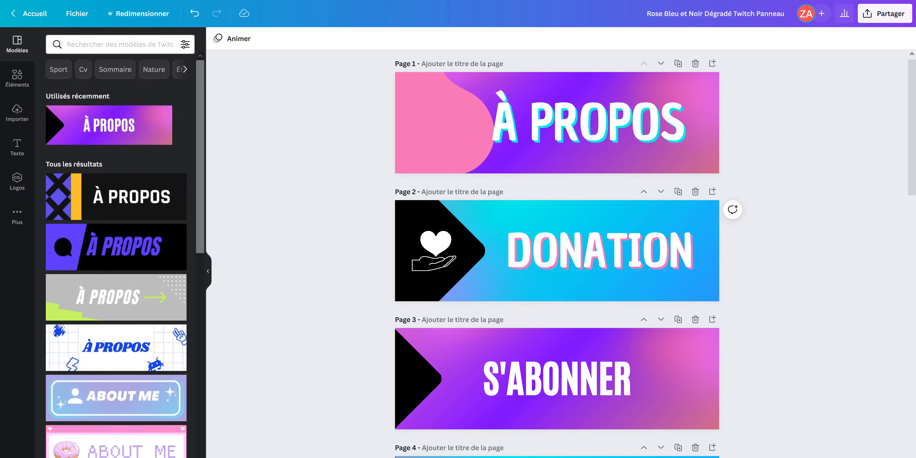
drag(620, 236, 128, 297)
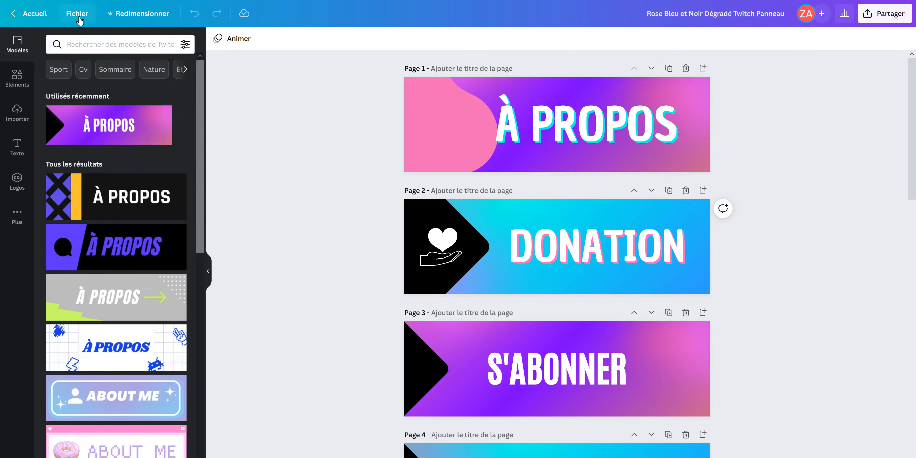
Create a new design with custom dimensions of 320 × 100 px
click(80, 16)
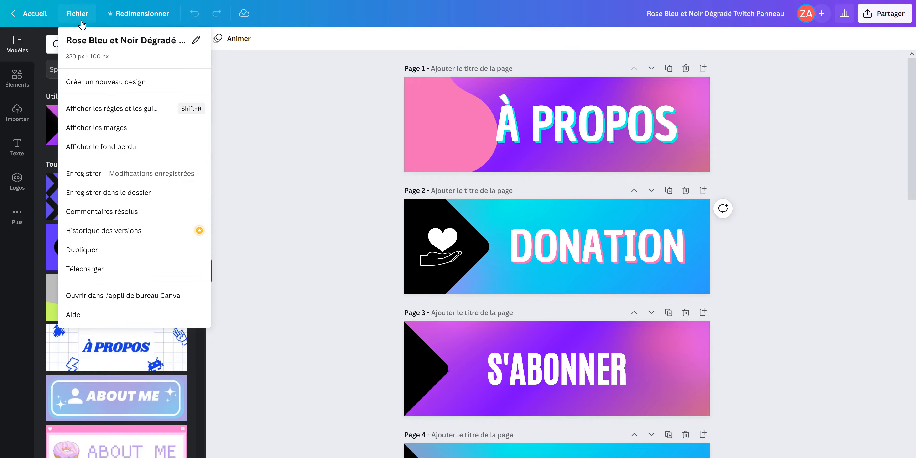
click(119, 81)
click(118, 61)
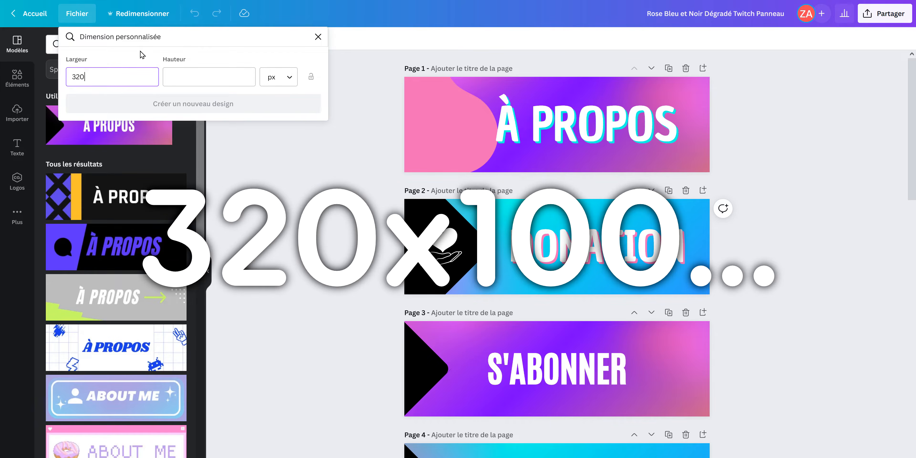
key(Tab)
text(100)
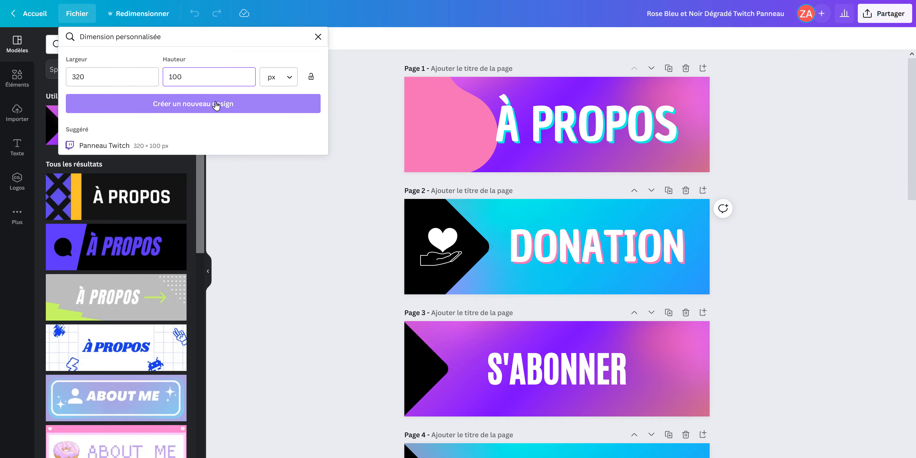
click(216, 104)
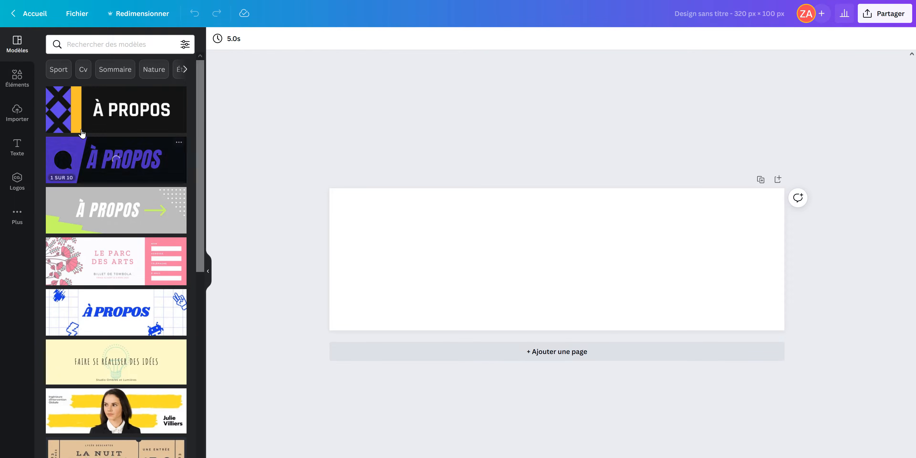
Search the element photos for "stars" and add the blue starry nebula photo to the blank panel
click(17, 78)
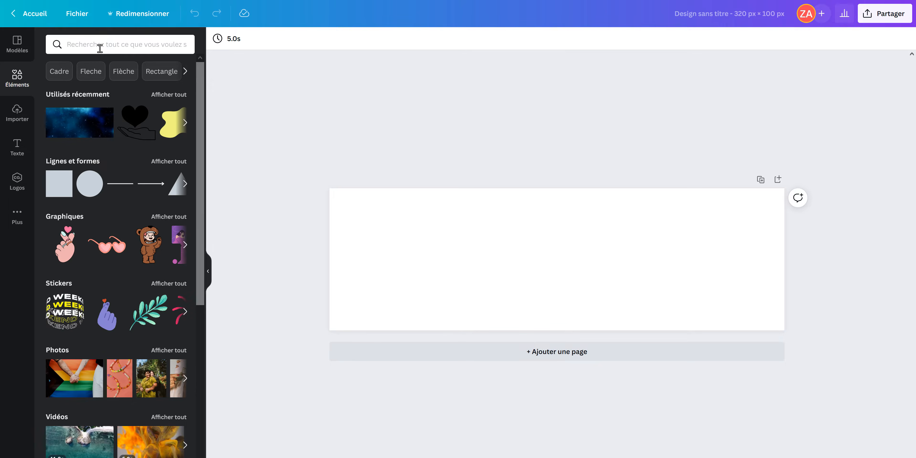
click(98, 46)
text(stars)
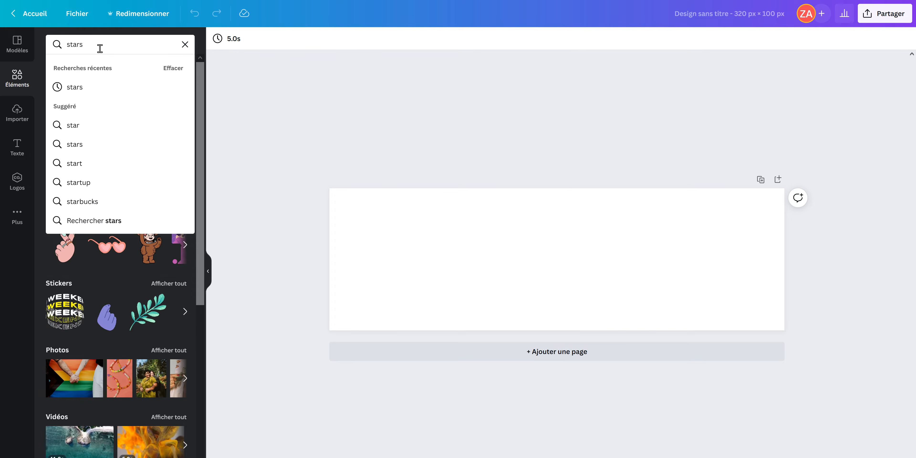
key(Return)
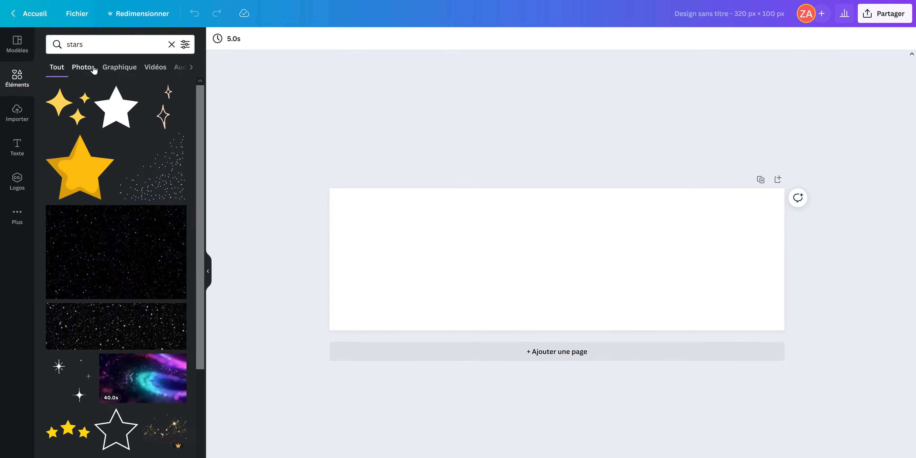
click(93, 68)
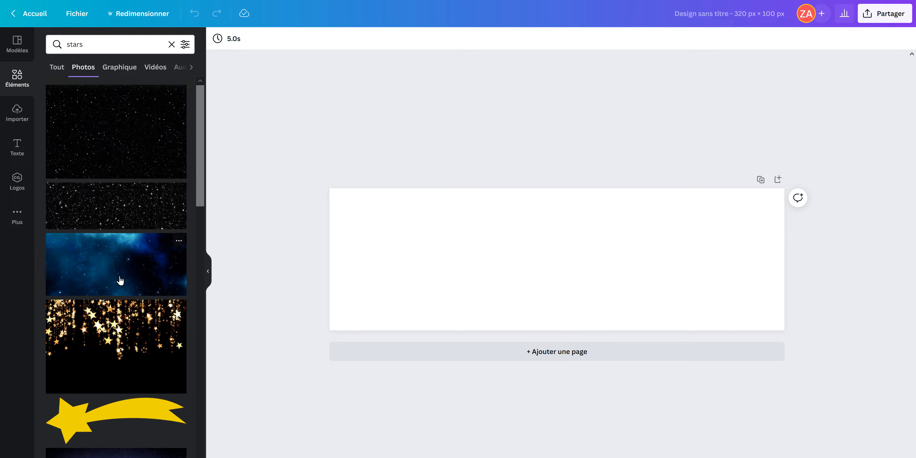
click(110, 268)
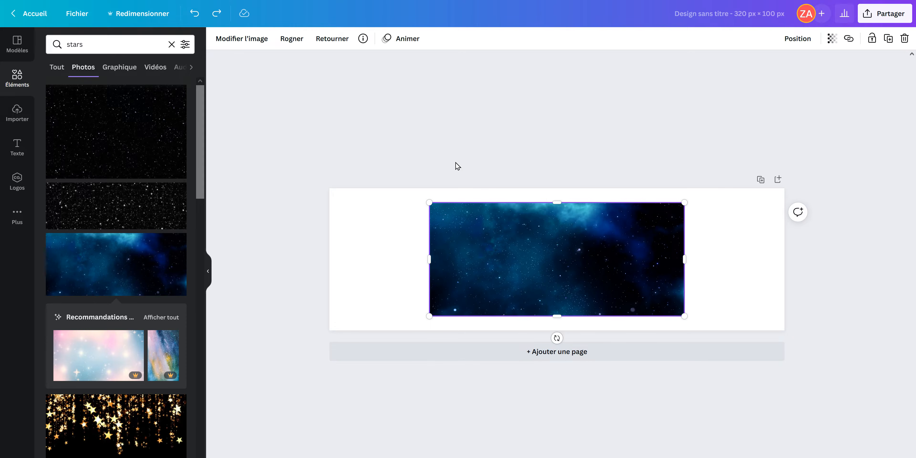
Flip the starry photo vertically and enlarge it until it covers the whole panel
click(335, 46)
click(352, 85)
drag(428, 202, 252, 123)
drag(683, 314, 844, 384)
drag(681, 380, 698, 321)
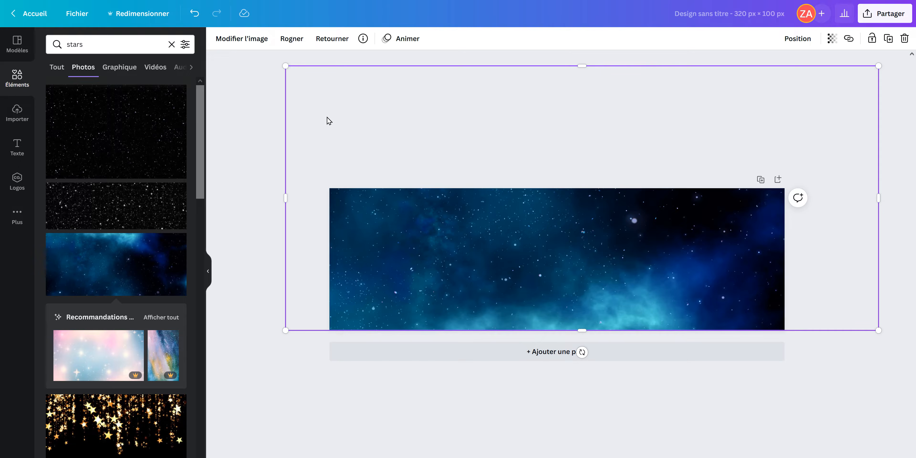
Adjust the starry background photo to saturation 100, contrast 32 and brightness 26
click(248, 40)
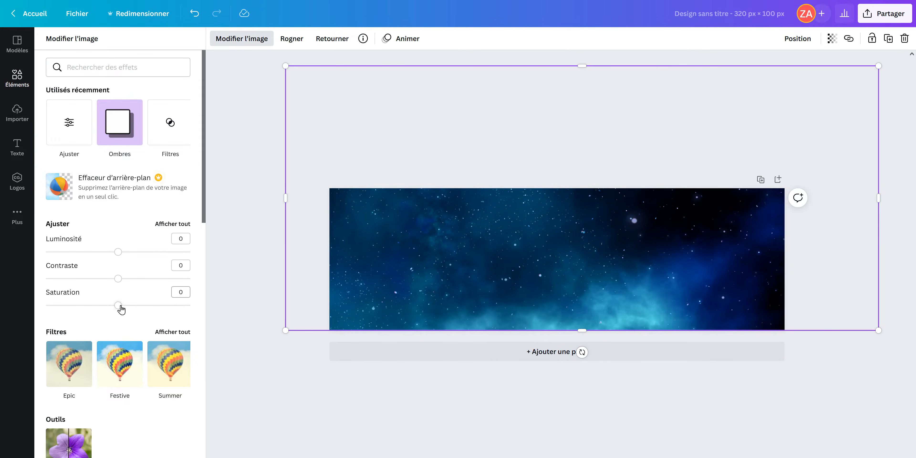
drag(118, 305, 212, 314)
drag(118, 279, 127, 279)
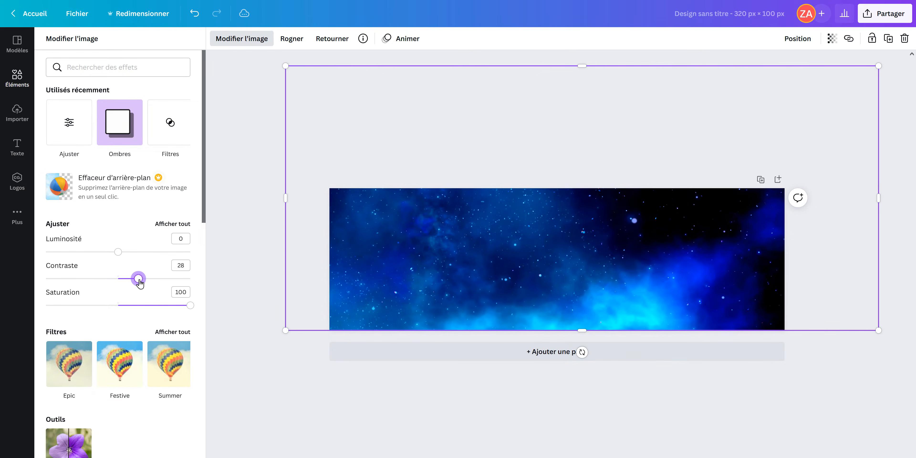
drag(123, 253, 130, 255)
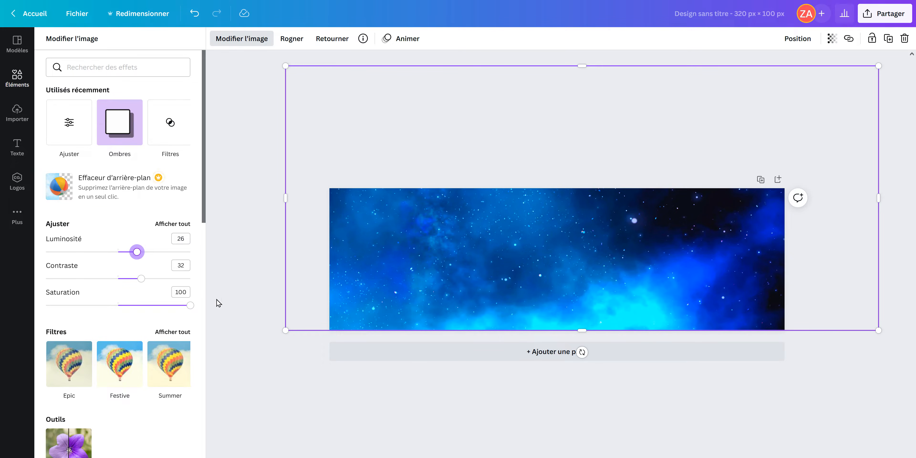
Add the uploaded black-haired Goku image and resize it to fill the panel's left end, aligned with the left edge
click(17, 78)
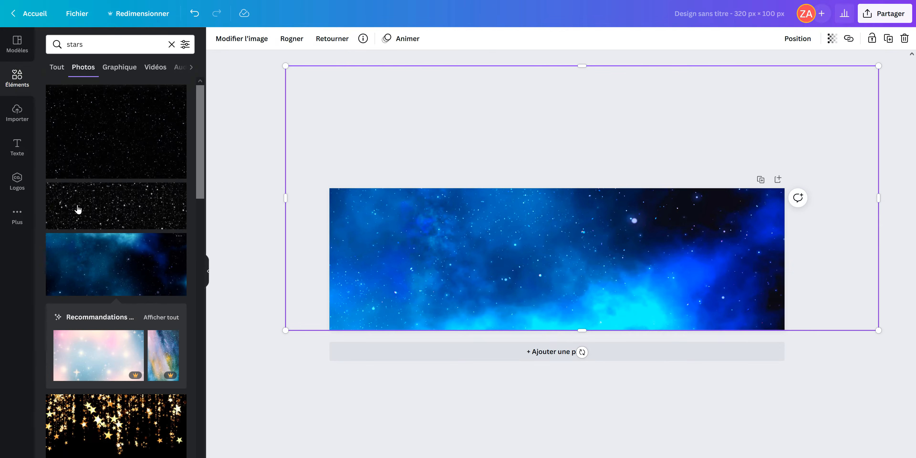
click(16, 113)
scroll(177, 410, down, 4)
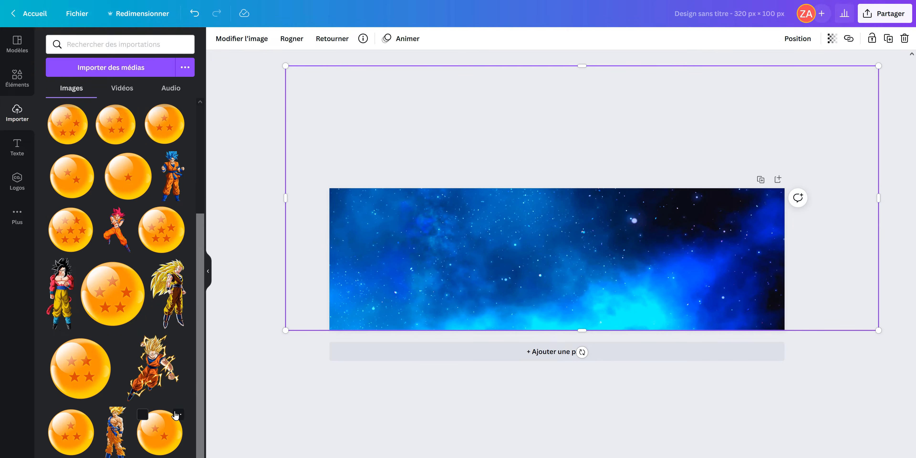
click(160, 456)
drag(506, 312, 419, 403)
drag(472, 288, 366, 222)
drag(497, 140, 466, 177)
drag(391, 280, 406, 274)
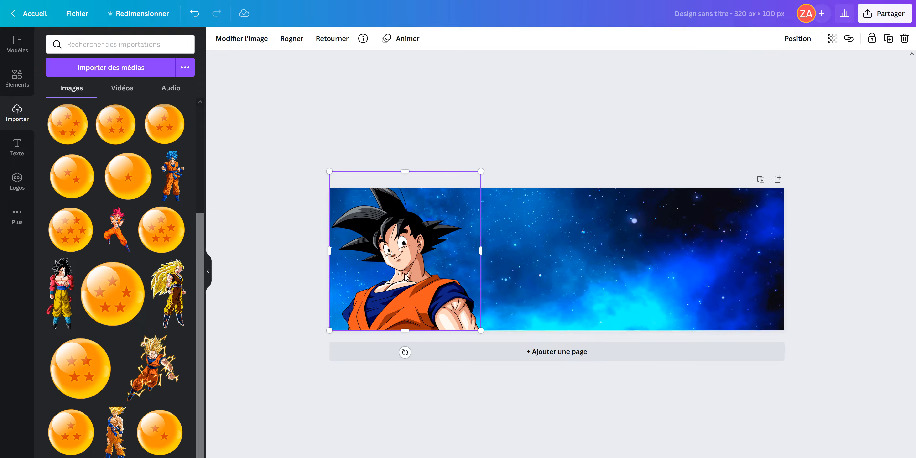
Apply the Déposer (drop) shadow effect to the Goku image
click(250, 39)
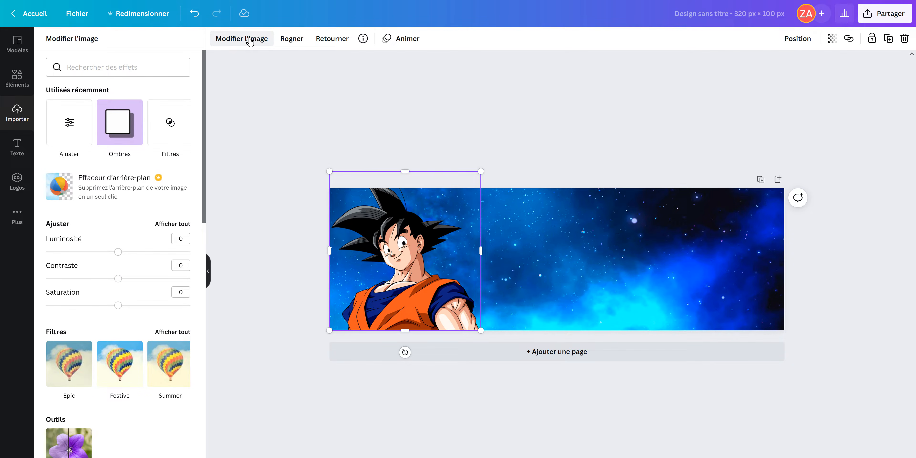
scroll(144, 320, down, 6)
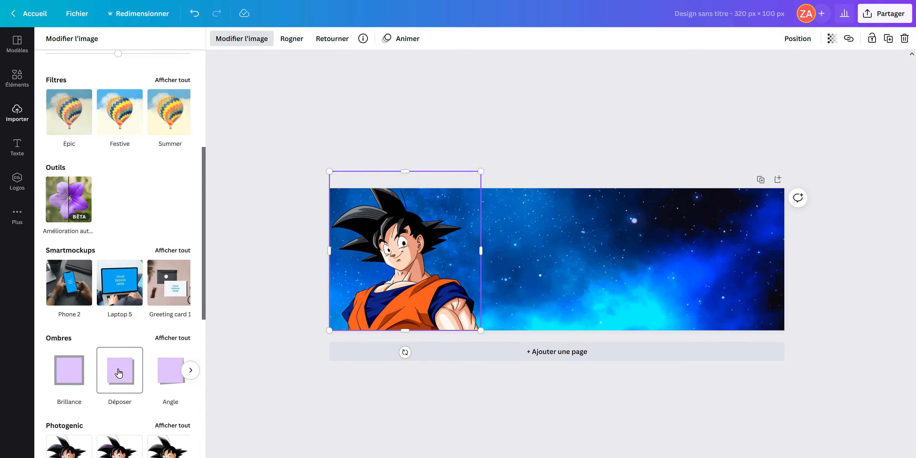
scroll(128, 373, down, 10)
scroll(124, 398, up, 6)
scroll(124, 398, up, 5)
click(121, 337)
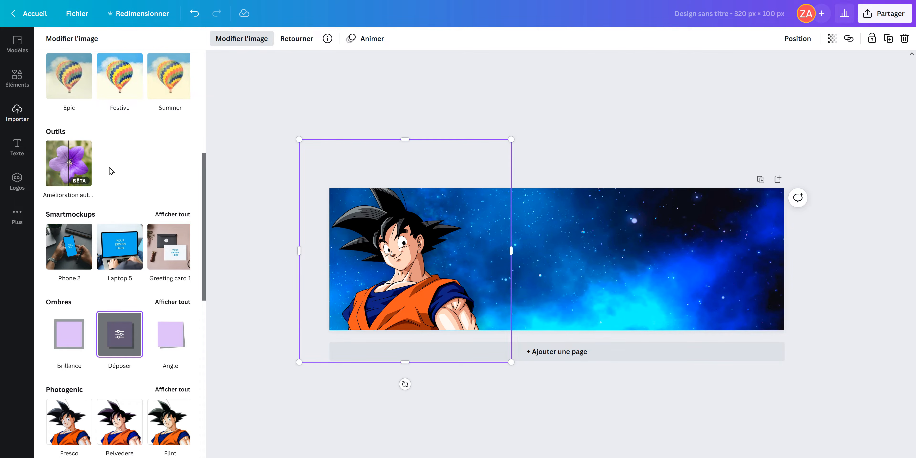
Add a title text box to the panel reading "à propos"
click(28, 151)
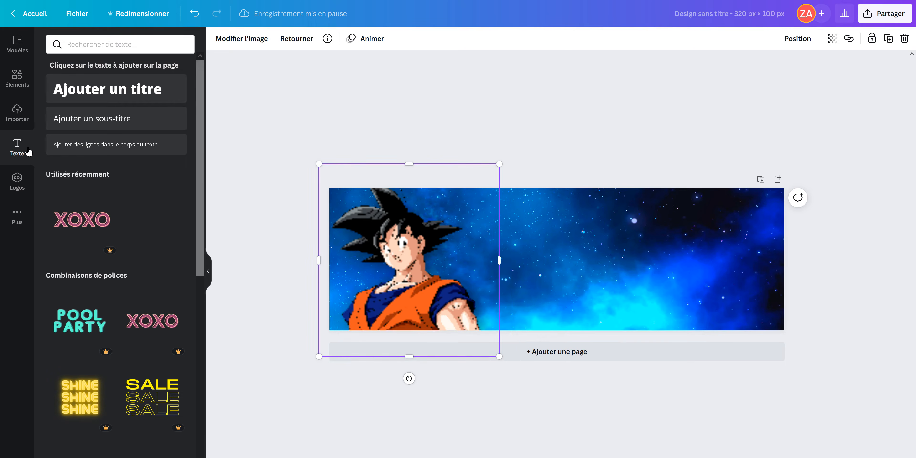
scroll(126, 213, down, 12)
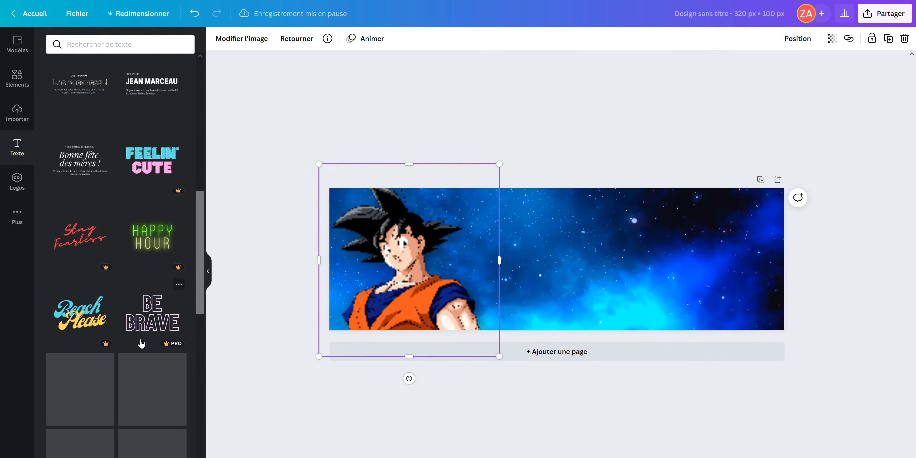
scroll(138, 338, up, 12)
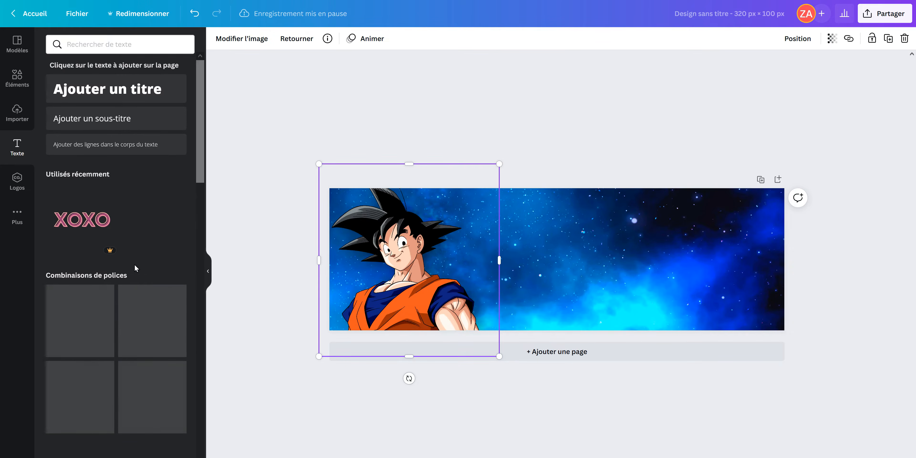
click(132, 96)
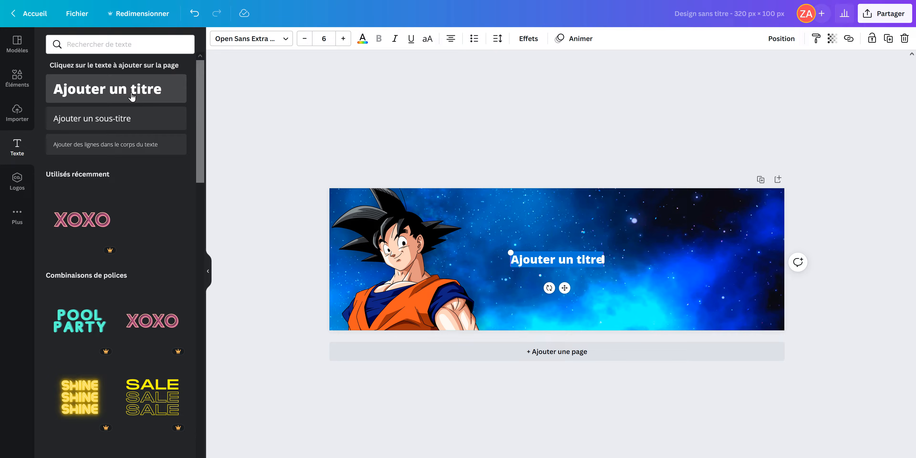
text(è proposd)
key(BackSpace)
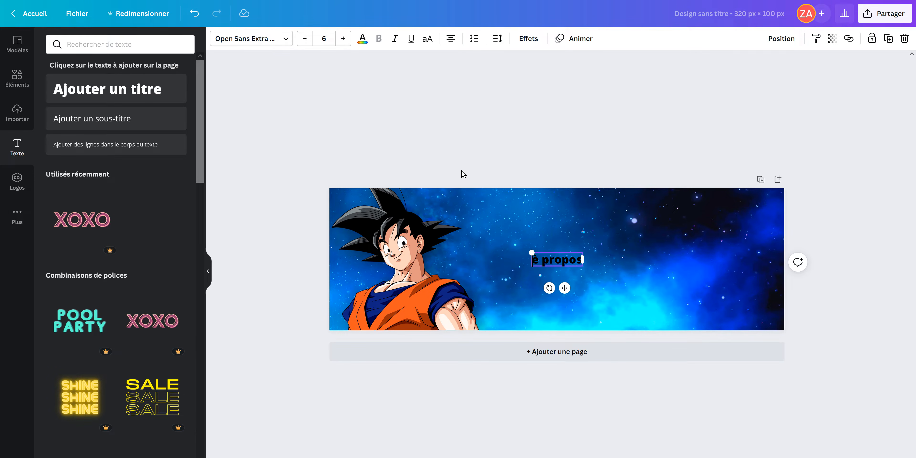
Set the title's font to Luckiest Guy and its size to 36
click(280, 38)
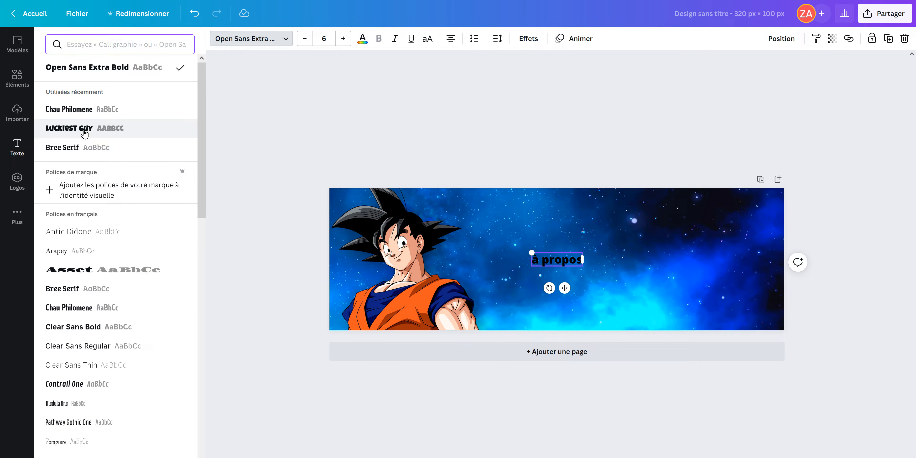
click(84, 132)
click(343, 38)
click(343, 38)
click(343, 39)
click(343, 38)
click(344, 38)
click(343, 39)
click(343, 38)
click(343, 38)
click(343, 39)
click(343, 39)
click(343, 38)
click(343, 38)
click(304, 39)
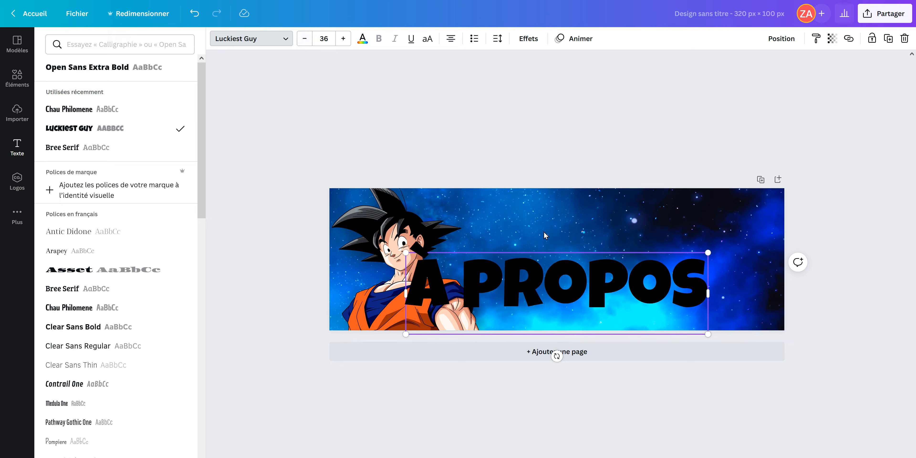
Move the title to the right of Goku, vertically centred on the panel, and colour it white
click(678, 391)
click(660, 387)
click(613, 324)
drag(615, 326, 655, 286)
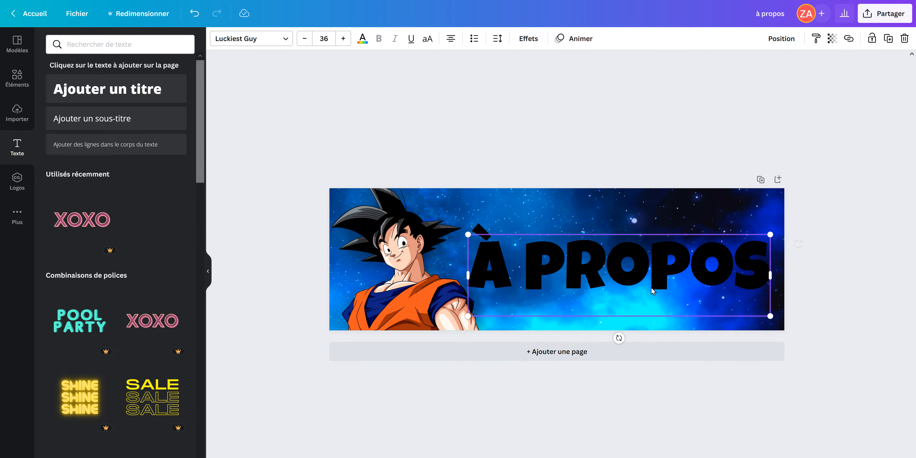
click(361, 44)
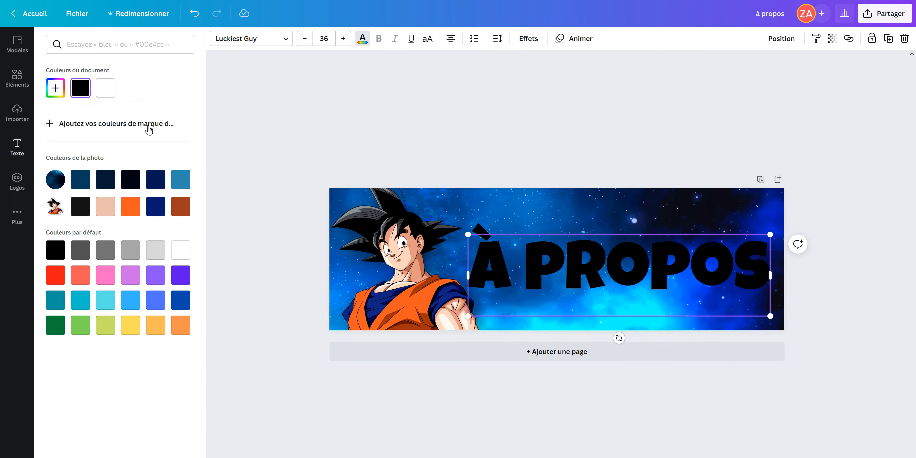
click(106, 88)
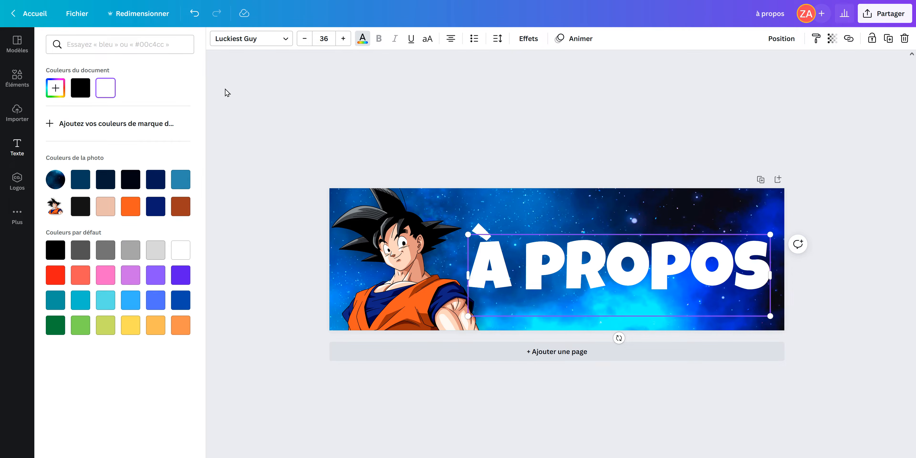
Apply the Écho effect in black to the title and shift the text slightly left towards Goku
click(535, 40)
click(165, 174)
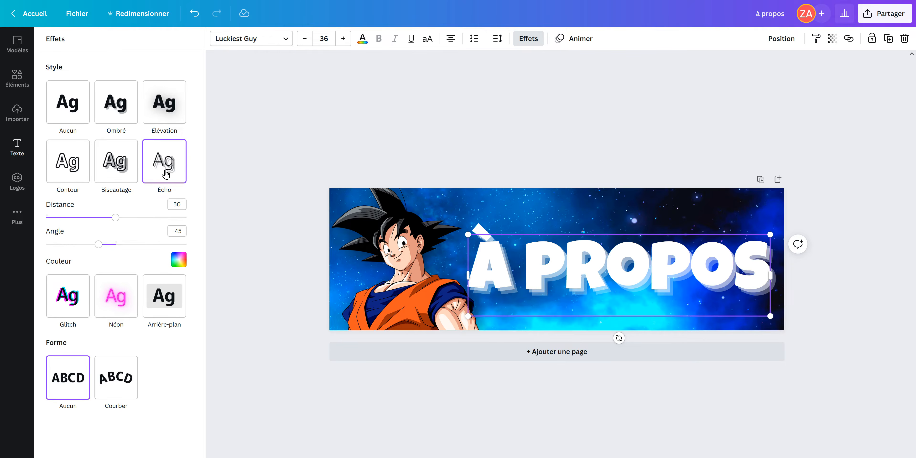
click(178, 261)
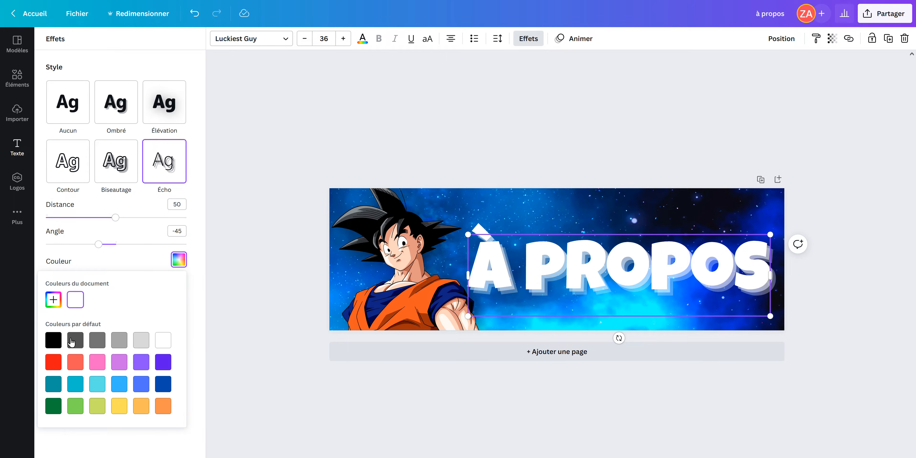
click(57, 342)
drag(594, 300, 585, 302)
click(493, 388)
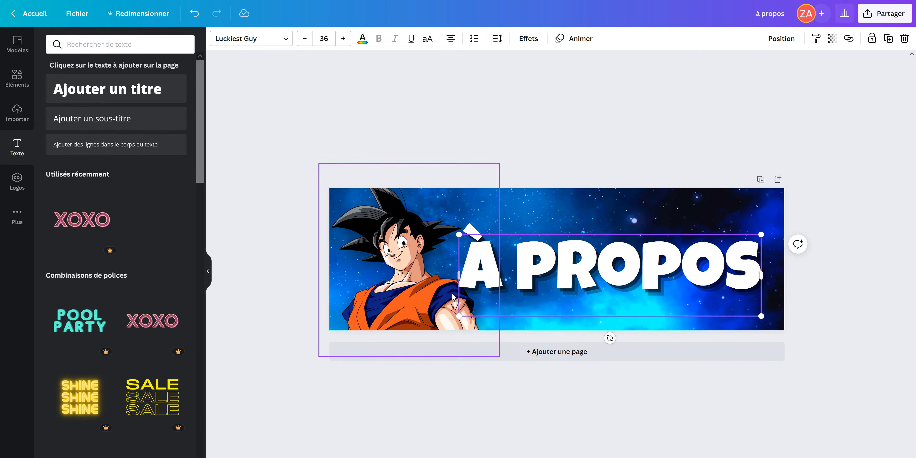
Send the title backward so that it sits behind the Goku image, and deselect it
click(784, 40)
click(747, 68)
click(521, 384)
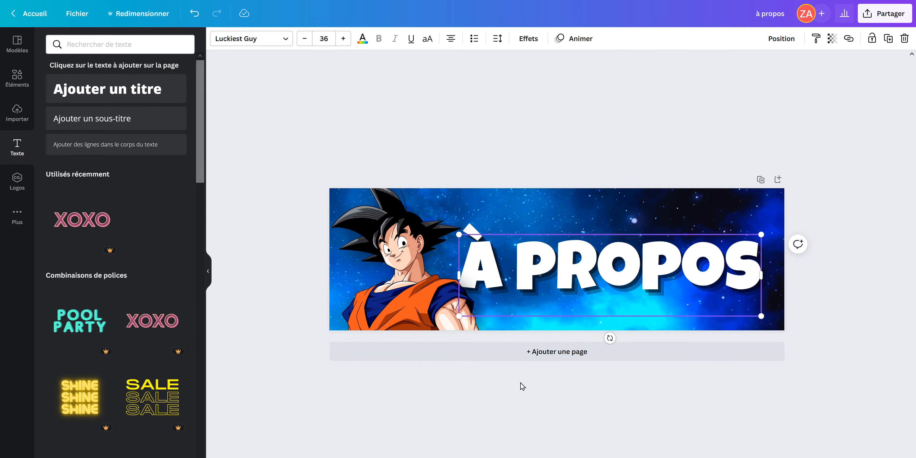
click(521, 384)
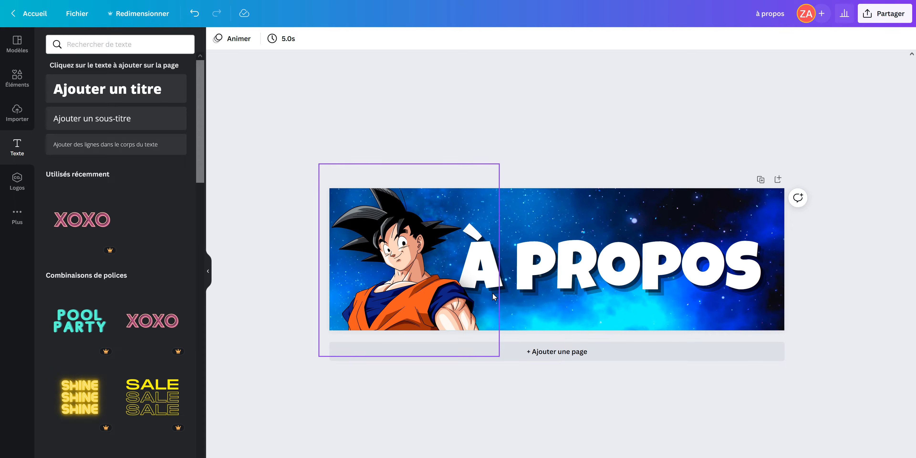
Add the uploaded one-star dragon ball, enlarge it, and place it partly cut off in the panel's upper-right corner
click(16, 121)
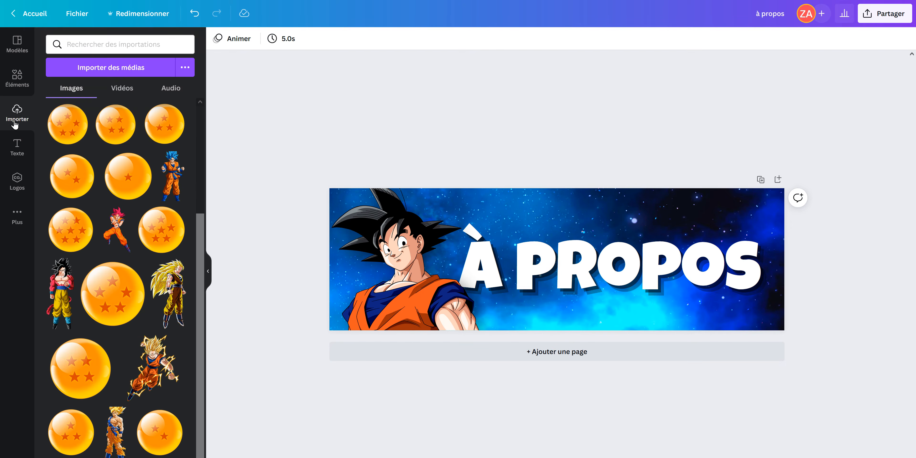
click(108, 179)
drag(573, 275, 640, 299)
drag(677, 239, 697, 219)
drag(657, 286, 769, 223)
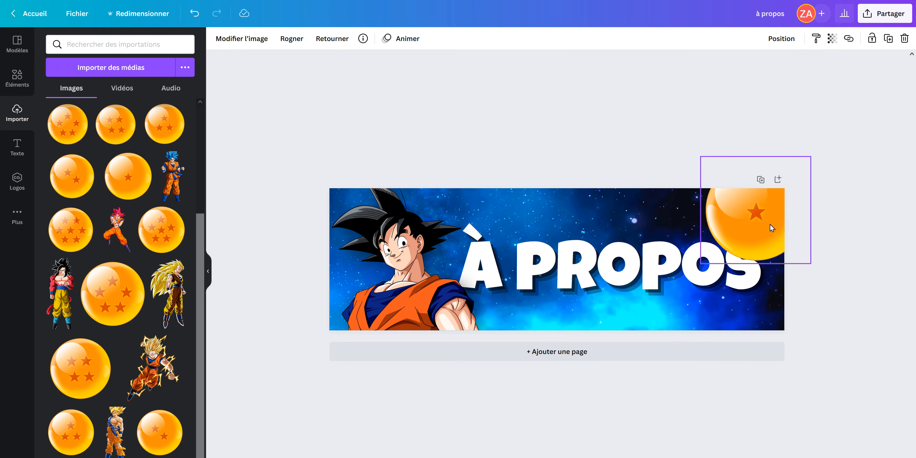
Send the dragon ball backward behind the title, deselect it, and view the finished set of panels
click(782, 40)
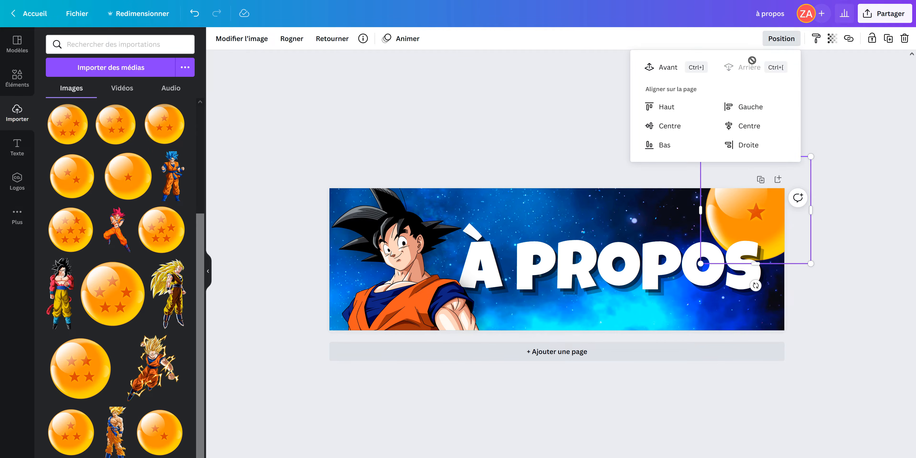
click(563, 107)
click(671, 402)
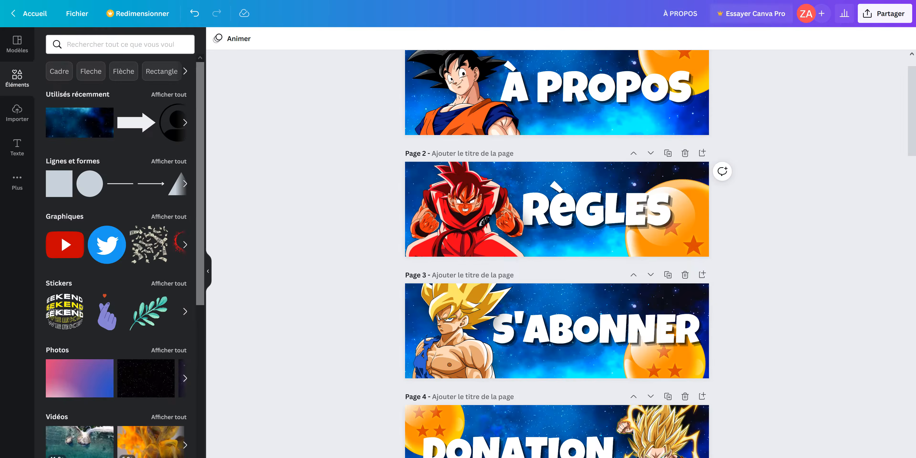
scroll(556, 249, down, 5)
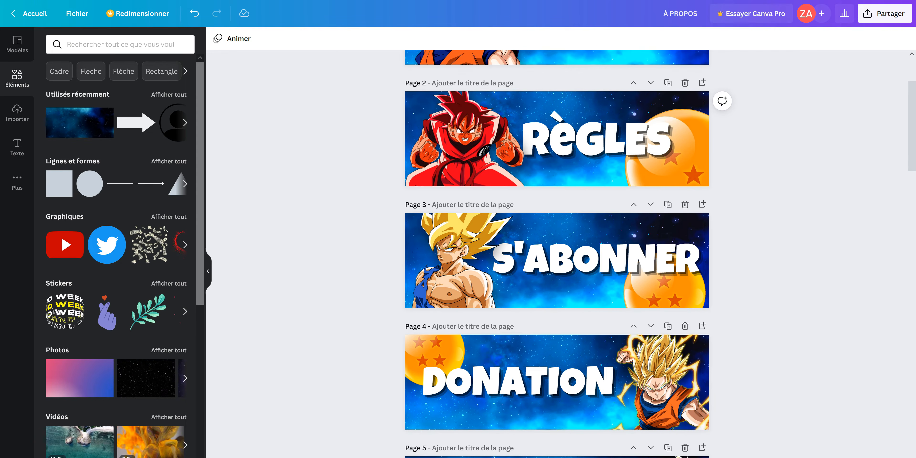
Review the remaining panels and download all 16 pages of the design as PNG files at 320 × 100 px
scroll(557, 248, down, 4)
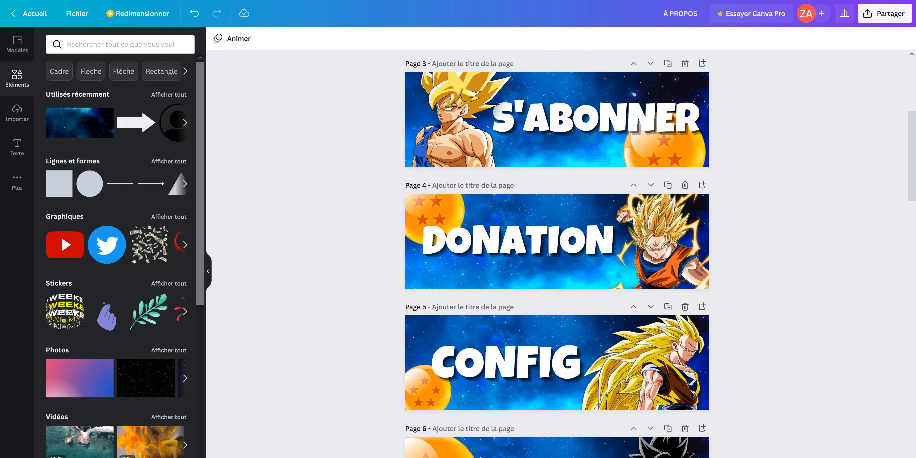
scroll(556, 249, down, 4)
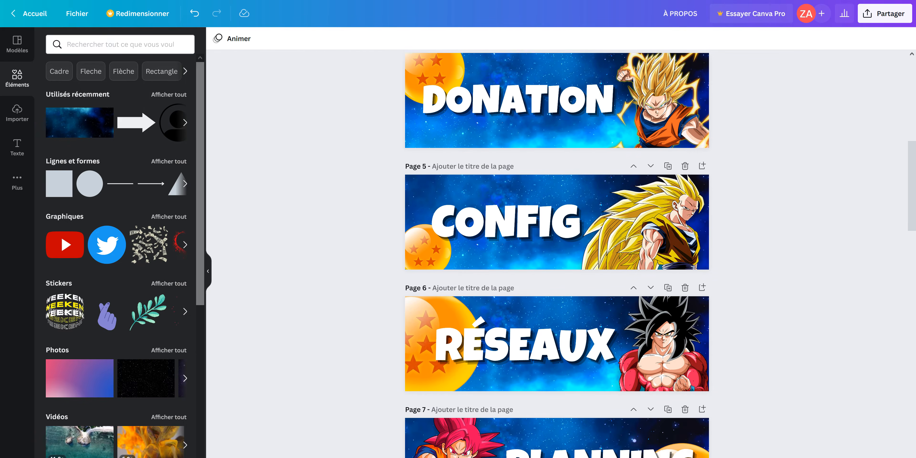
scroll(556, 249, down, 4)
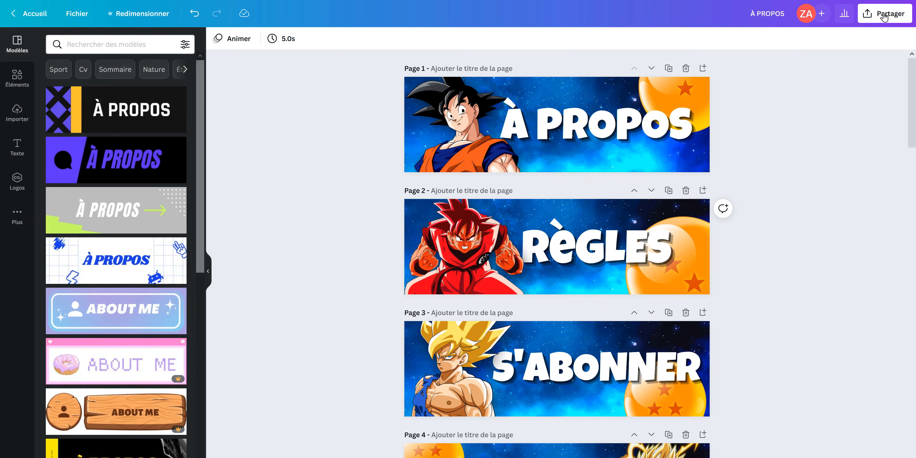
click(883, 16)
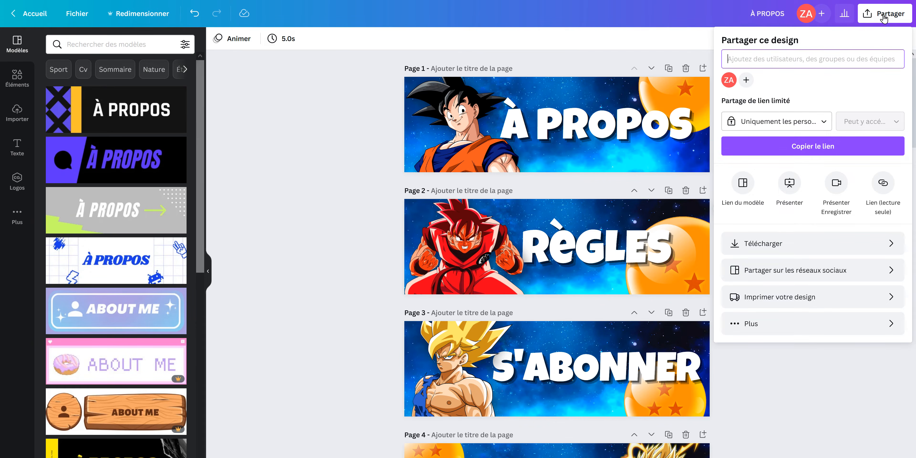
click(810, 245)
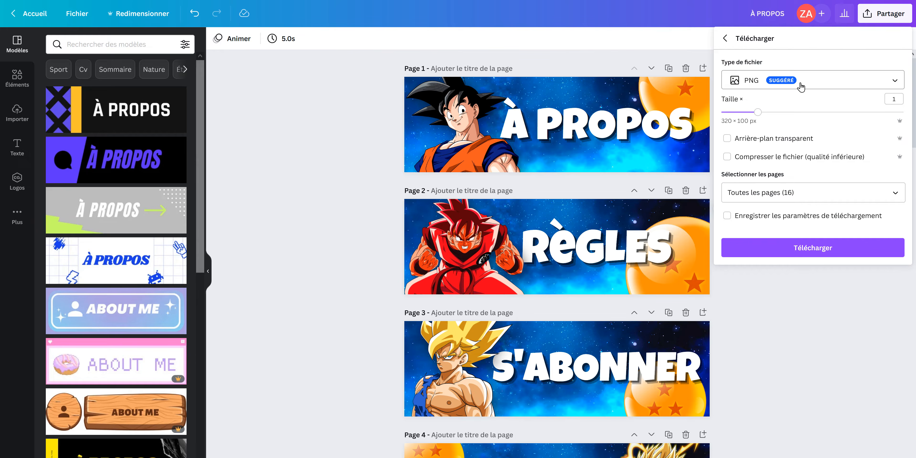
click(817, 246)
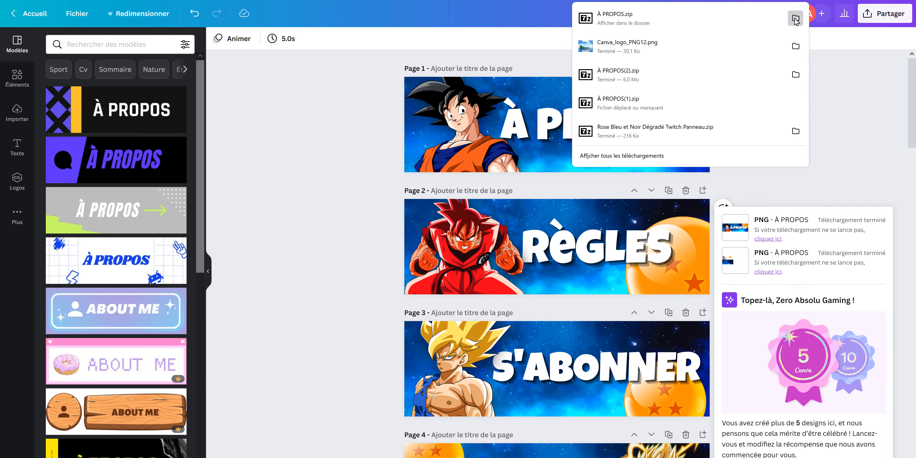
Show the downloaded À PROPOS.zip in its folder
click(795, 18)
drag(736, 42, 634, 131)
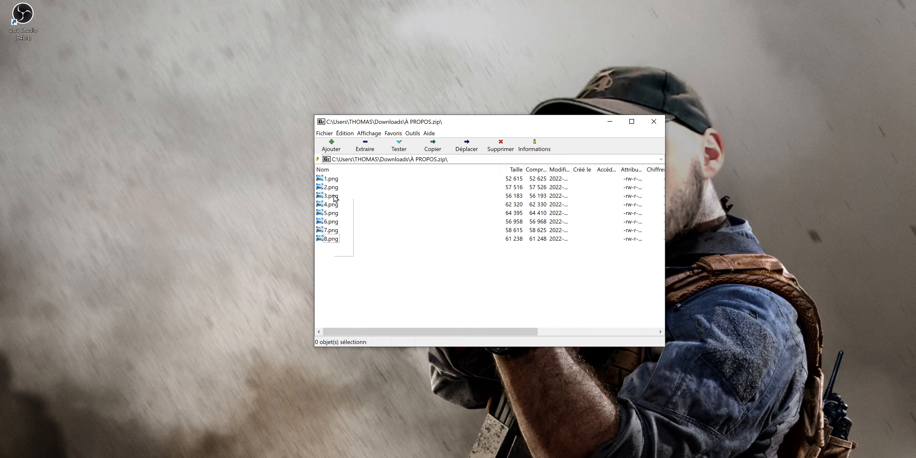
drag(335, 198, 329, 181)
drag(108, 169, 83, 154)
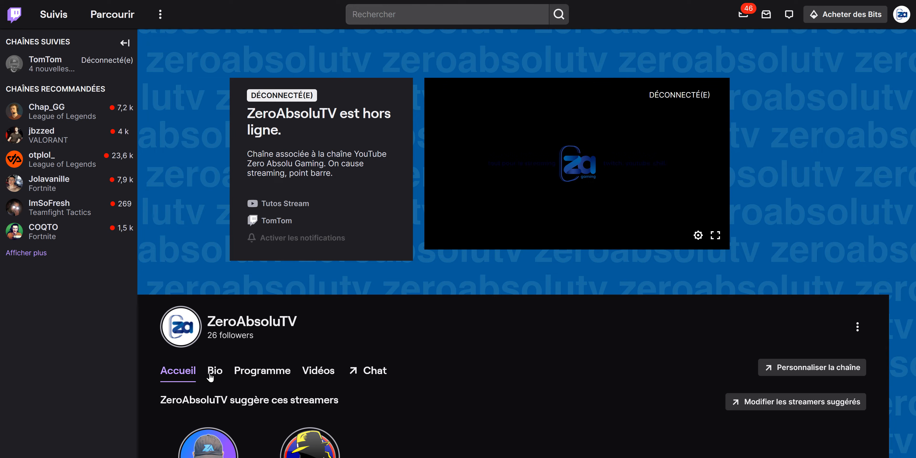
On the Twitch channel page, open the Bio section and enable panel editing, with the extension suggestions collapsed
click(213, 372)
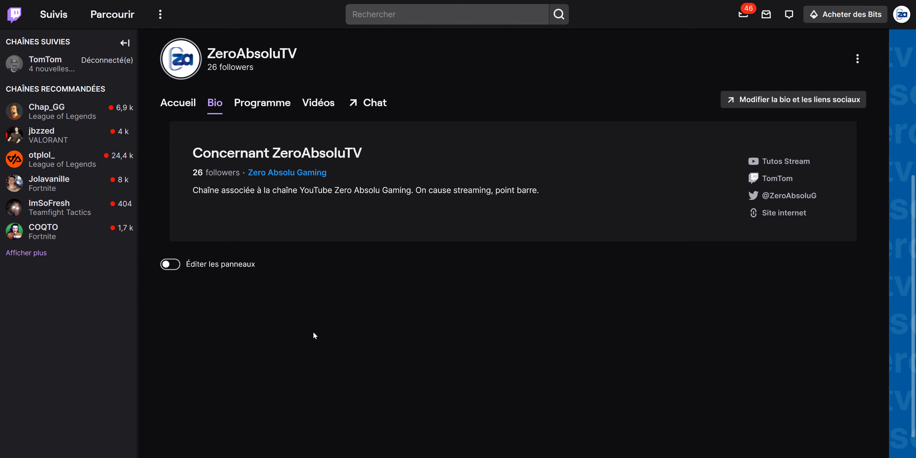
click(169, 265)
click(185, 288)
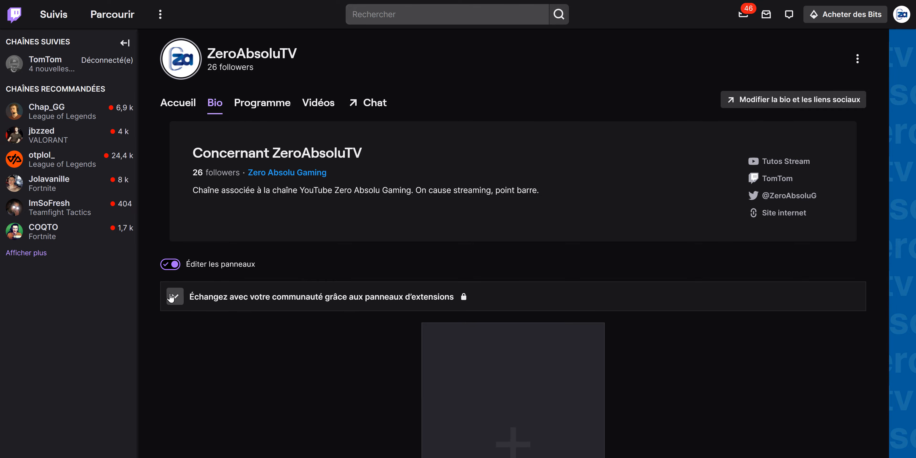
scroll(360, 281, down, 3)
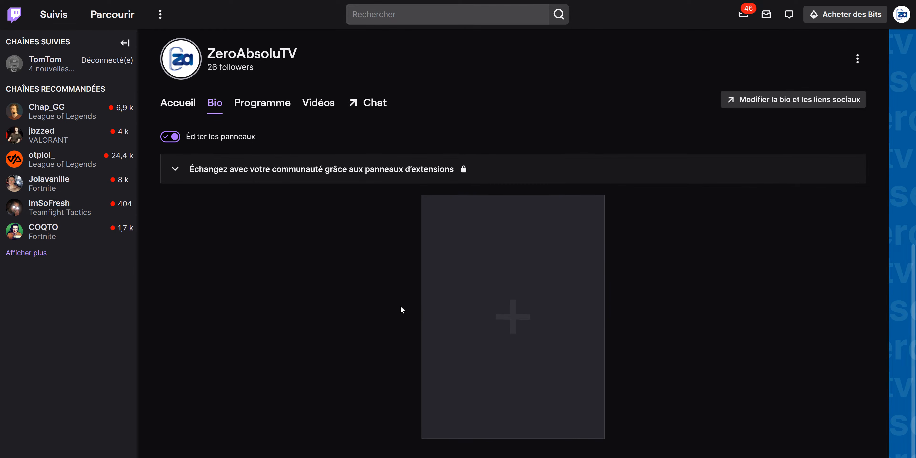
Add a text or image panel and upload the À PROPOS image to it, accepting the full image crop
click(517, 315)
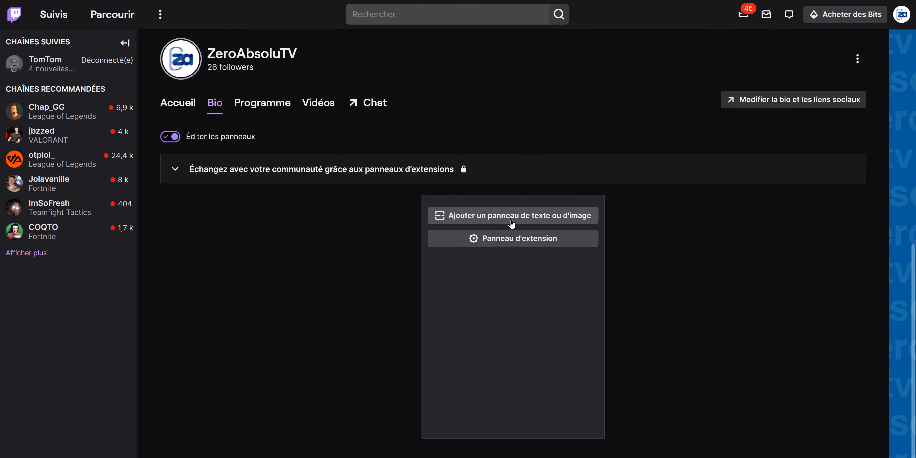
click(526, 218)
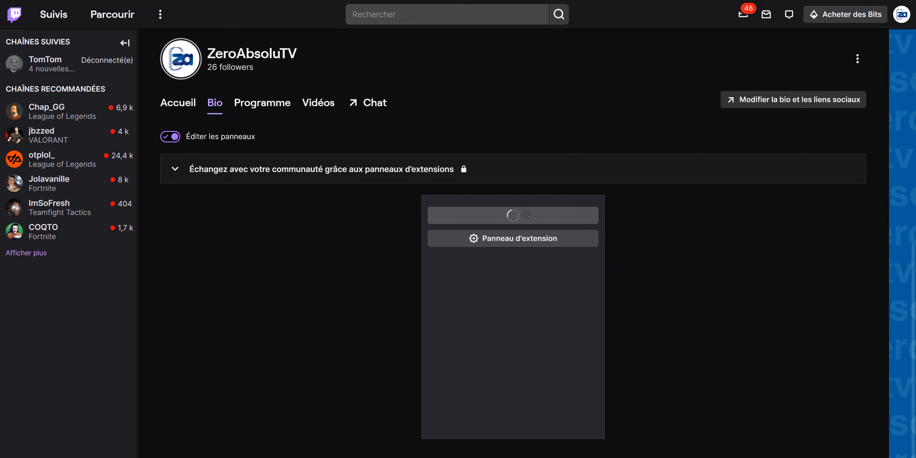
click(377, 253)
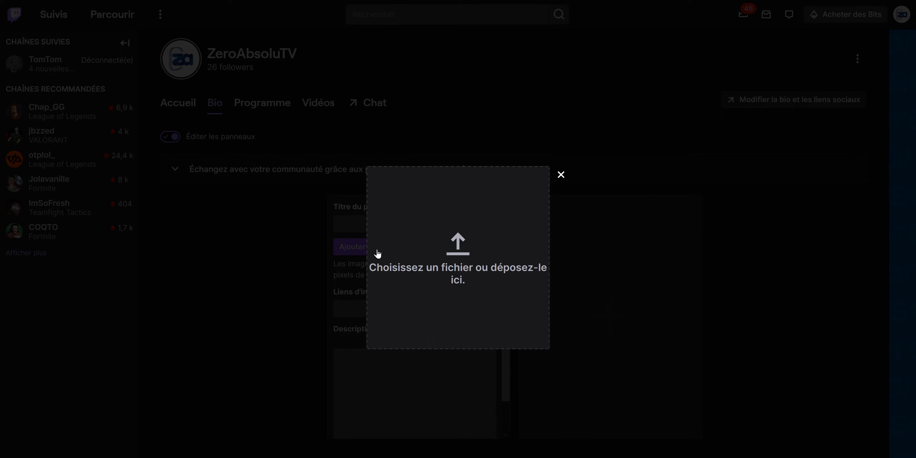
drag(420, 457, 447, 279)
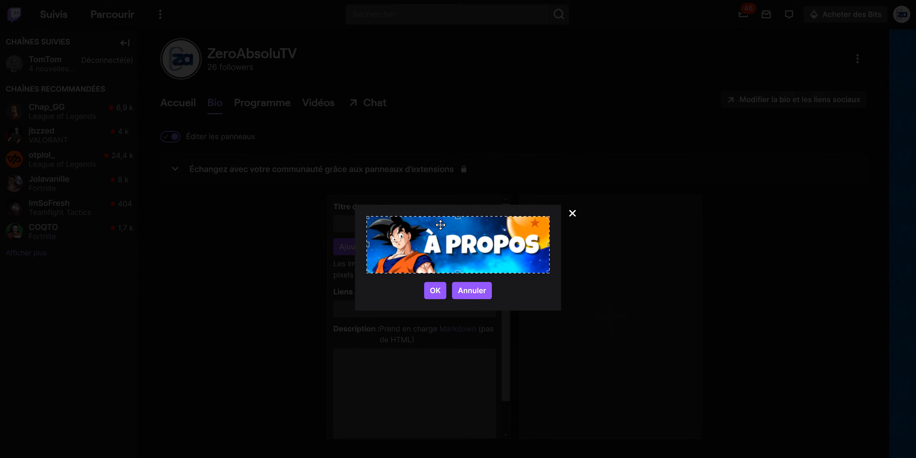
click(435, 291)
Describe the À PROPOS panel with the streamer's first name, "**40 ans**" in Markdown bold and "j'aime le sport et la lecture", and submit it
scroll(451, 290, down, 2)
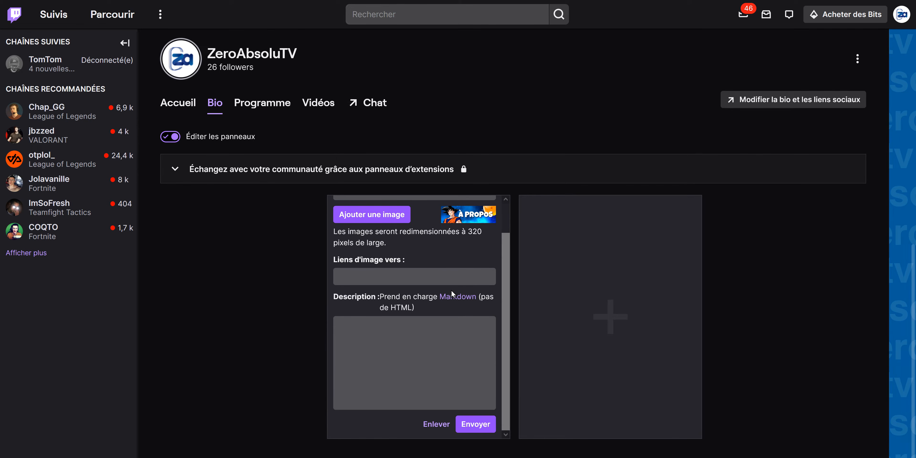
click(421, 361)
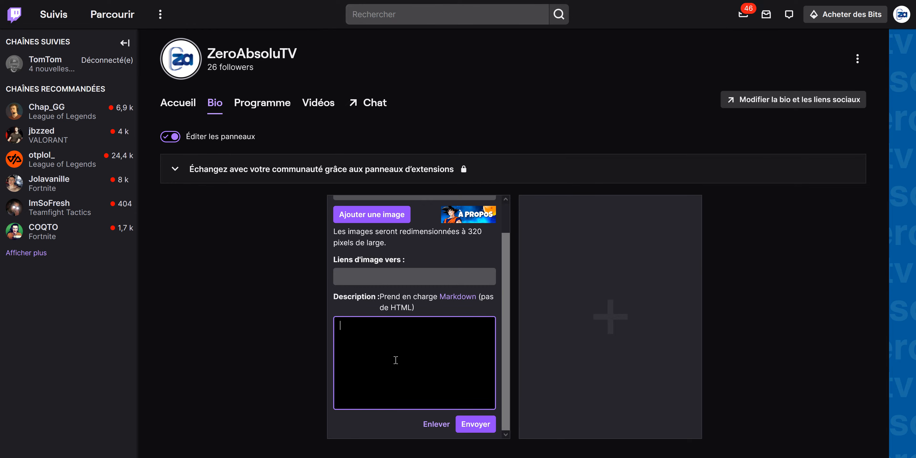
scroll(385, 360, up, 2)
click(387, 217)
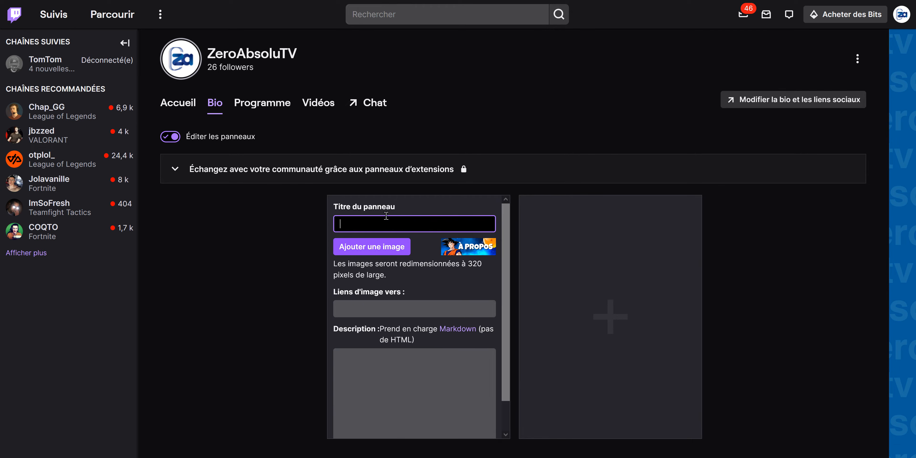
click(393, 308)
click(394, 368)
text(JE m'appelle Thomas, j'ai **40 ans** et j'aime le sport et la lecture.)
click(348, 357)
key(BackSpace)
text(e)
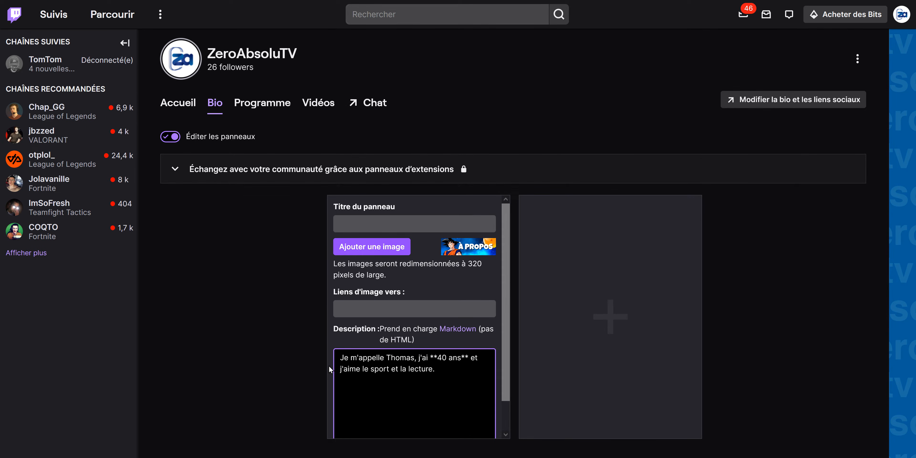
scroll(460, 395, down, 2)
click(474, 430)
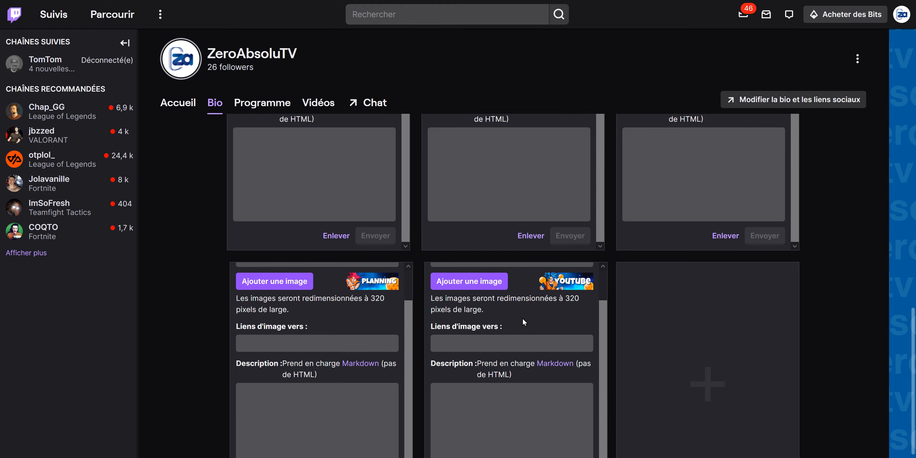
Paste the YouTube channel URL as the image link of the YOUTUBE panel
scroll(522, 318, up, 1)
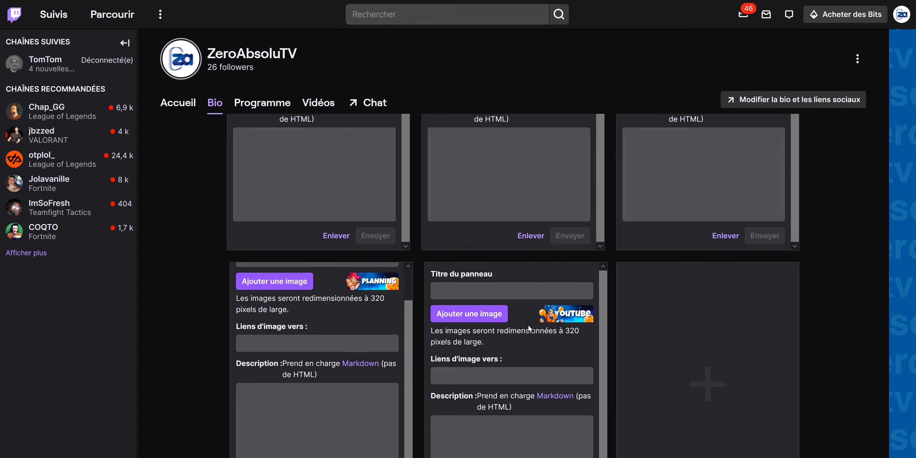
scroll(528, 325, down, 1)
click(531, 340)
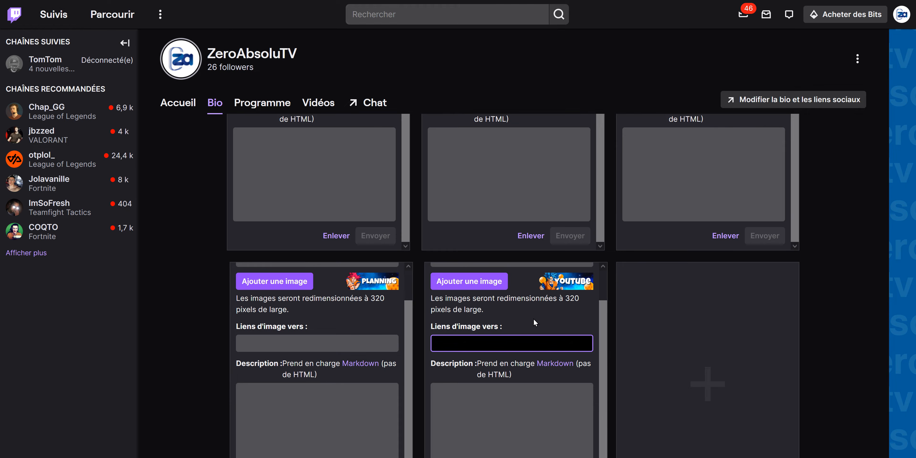
key(ctrl+v)
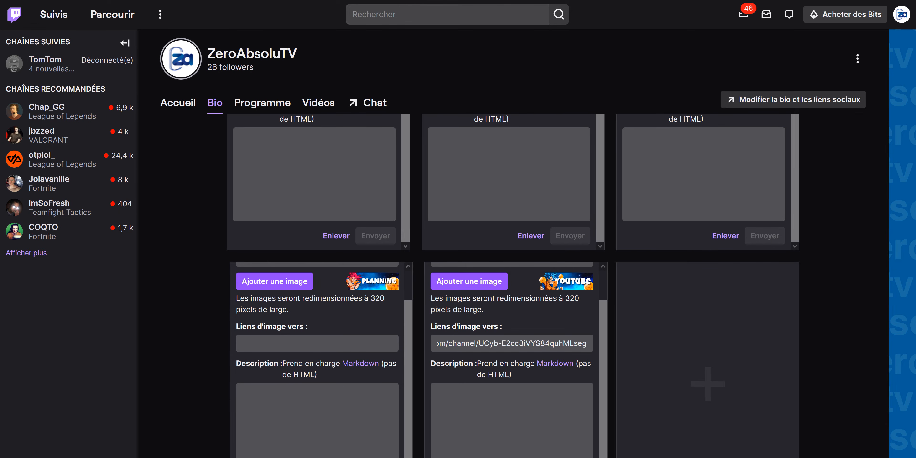
Collapse the extension suggestions, turn off panel editing and view the finished panels on the channel page
scroll(215, 404, up, 15)
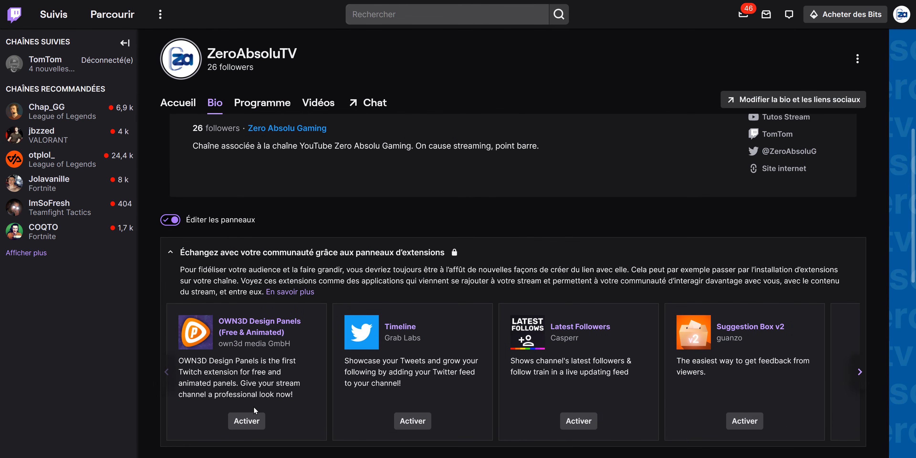
click(182, 253)
scroll(272, 369, up, 2)
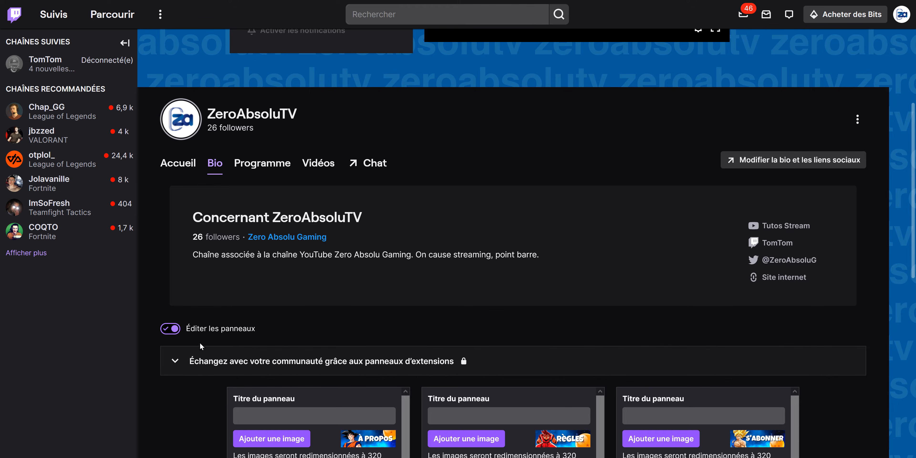
click(171, 328)
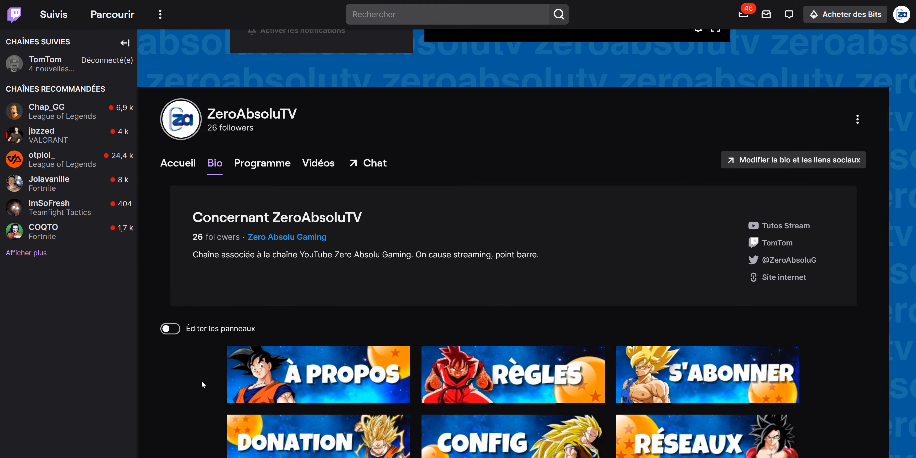
scroll(202, 380, down, 3)
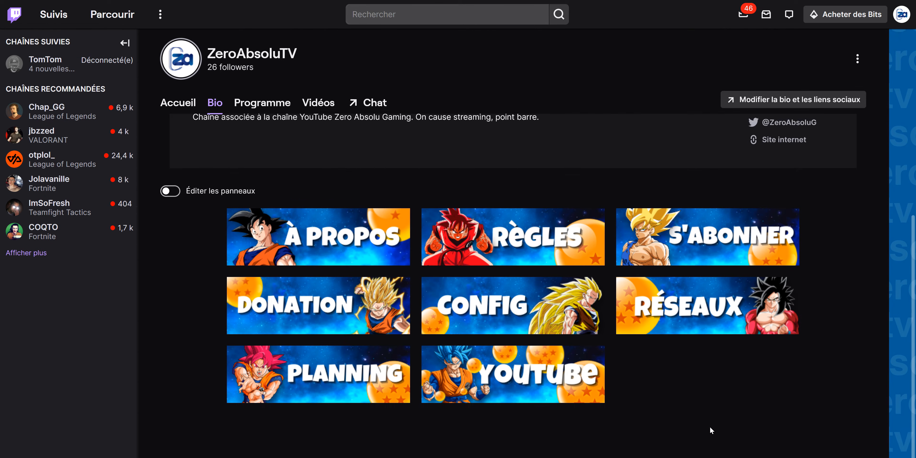
scroll(710, 427, up, 1)
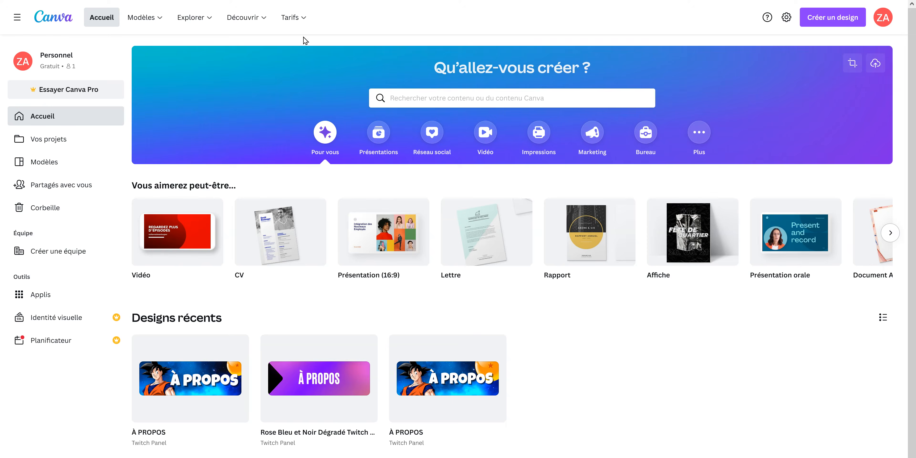
Open the Canva Pro pricing and compare monthly and annual billing for 1 - 5 users
mouse_move(298, 22)
click(212, 87)
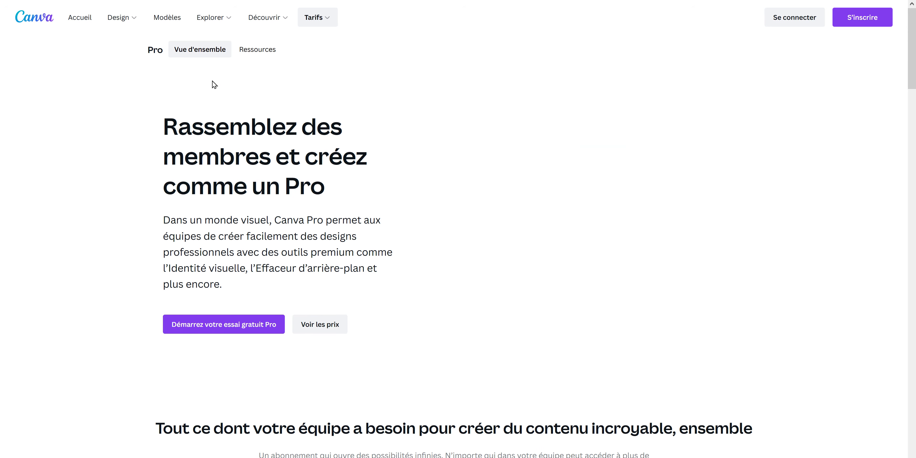
click(332, 329)
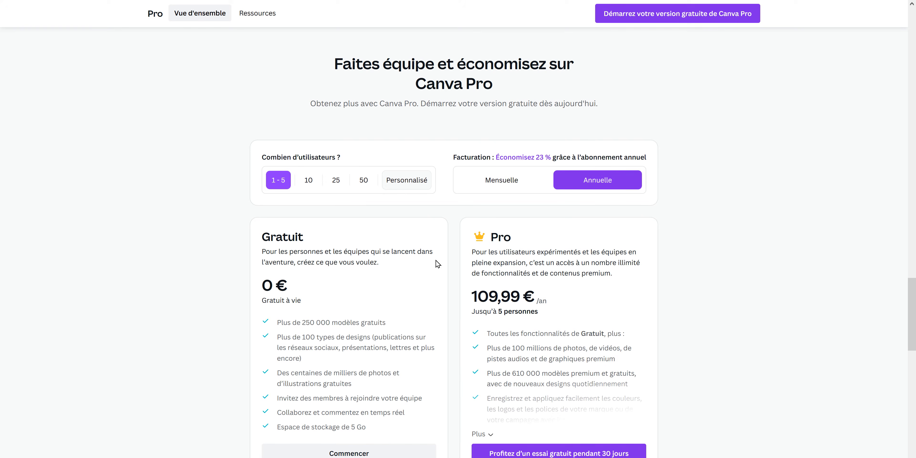
click(502, 187)
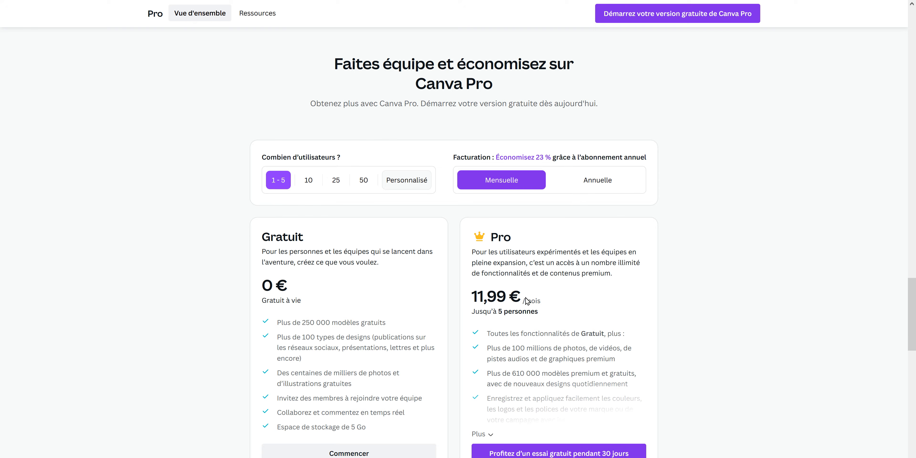
click(592, 189)
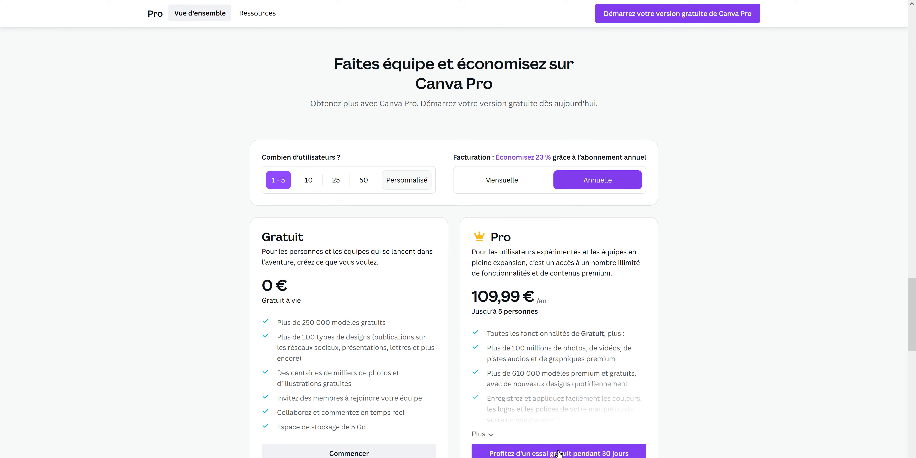
Start the 30-day free trial of Canva Pro with the monthly plan and continue to the next stage
click(572, 453)
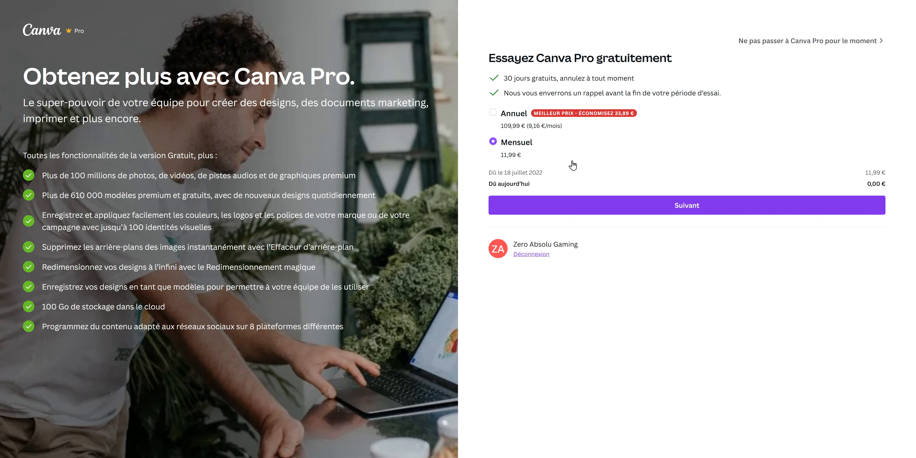
click(686, 204)
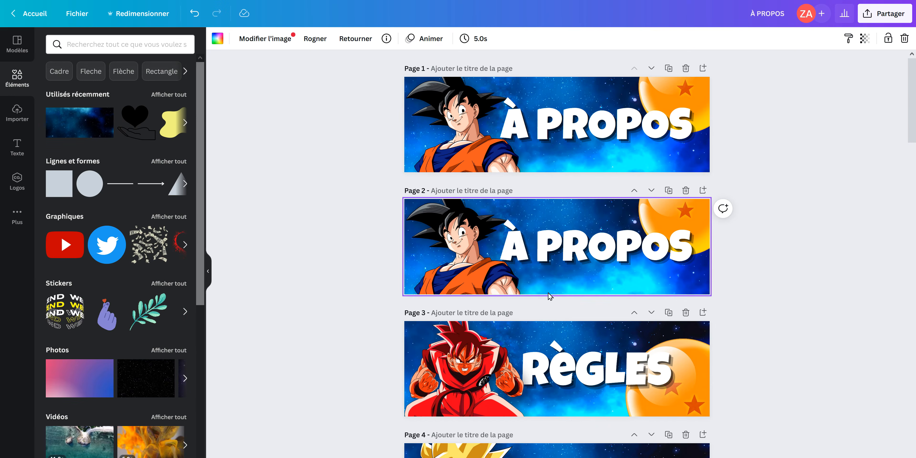
Remove page 2's background, paste in the galaxy image and set its brightness to 26, contrast to 31 and saturation to 100
key(Delete)
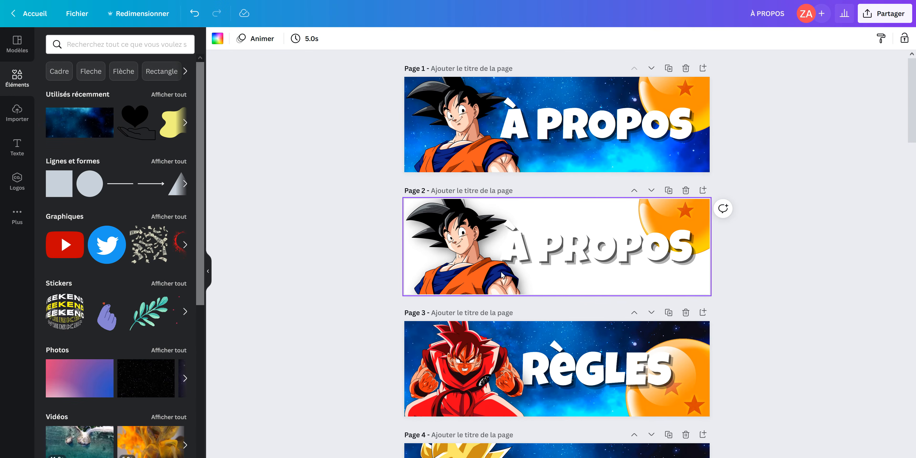
key(ctrl+v)
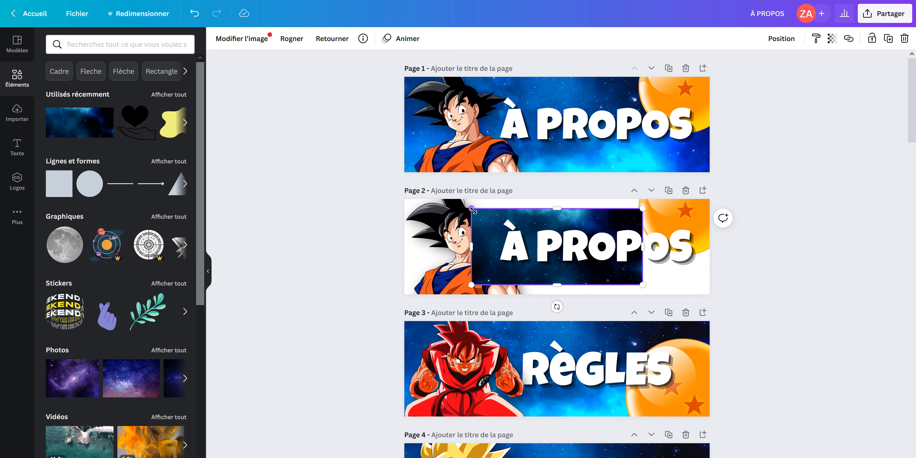
click(332, 38)
click(242, 38)
drag(118, 252, 134, 253)
Enlarge the galaxy image to about 367 × 100 px and place it on page 2 from Goku's face past the page's right edge
drag(643, 208, 884, 101)
drag(785, 221, 746, 228)
drag(433, 203, 499, 206)
drag(671, 111, 672, 199)
drag(769, 254, 730, 260)
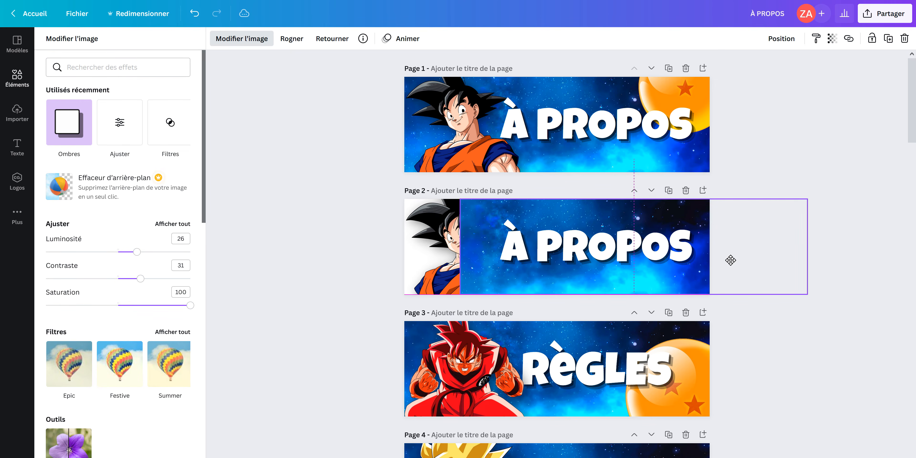
drag(460, 246, 458, 248)
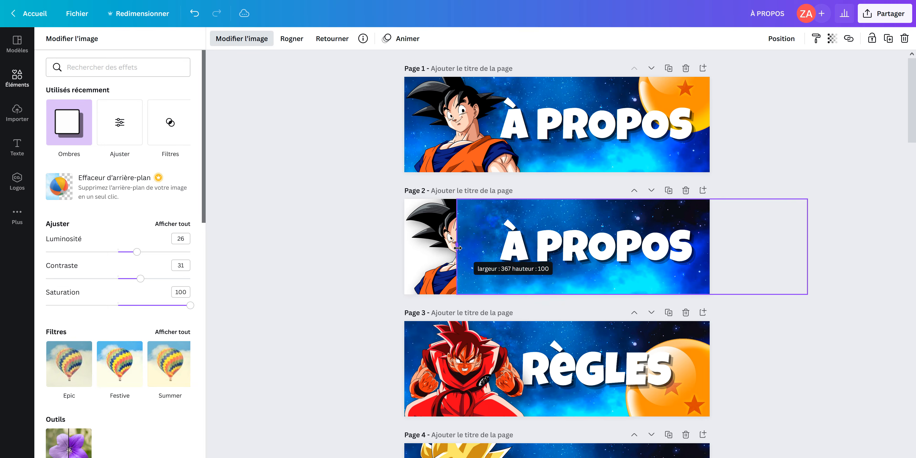
Send the galaxy image behind Goku, the dragon ball and the title on page 2, and deselect it
click(781, 39)
click(724, 65)
click(319, 246)
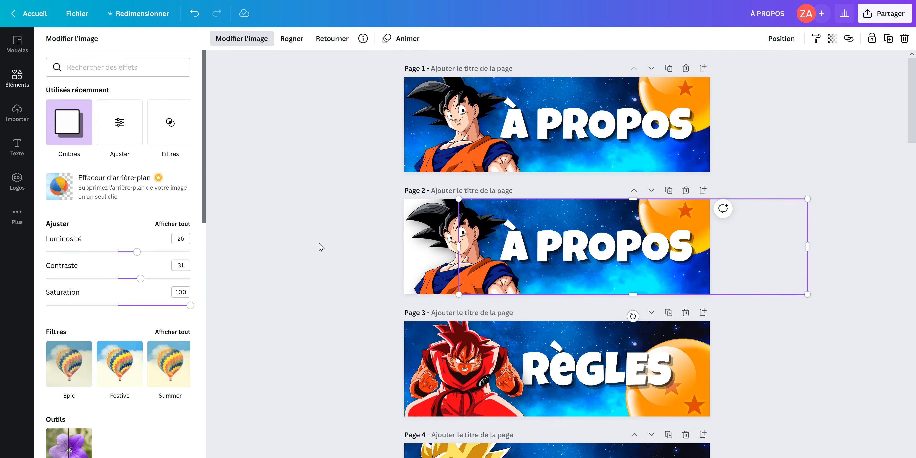
click(319, 245)
Open the design's PNG download settings and choose the transparent background option
click(886, 18)
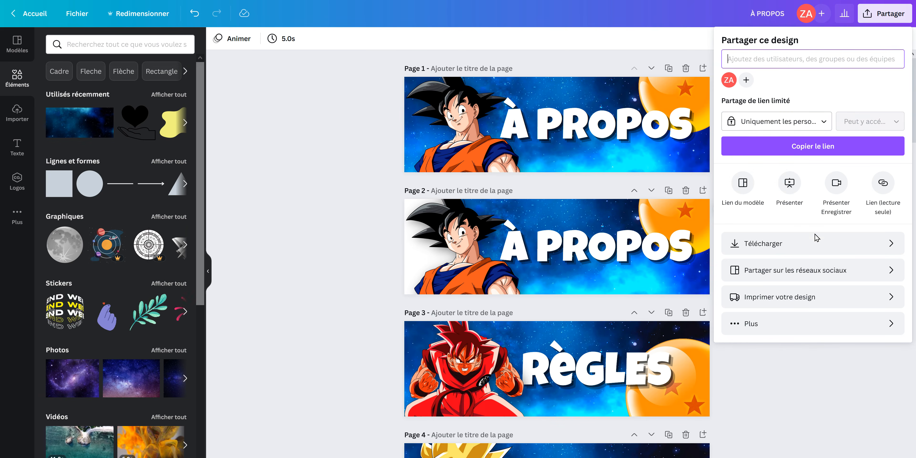
click(782, 243)
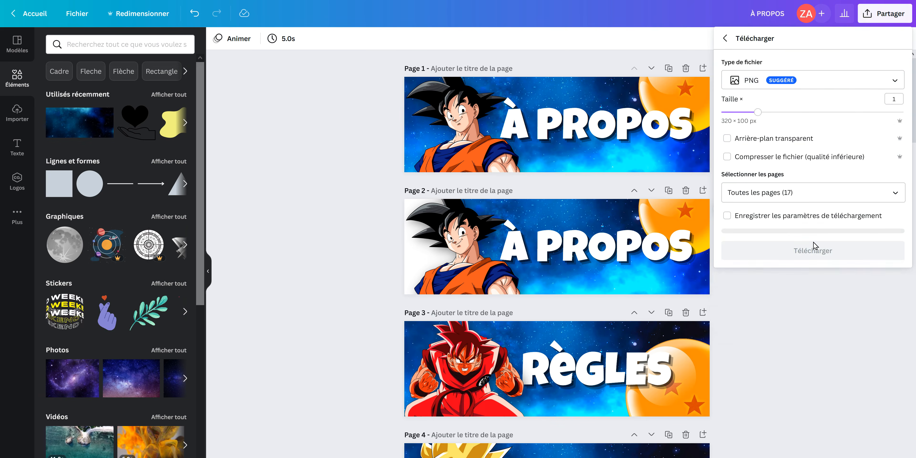
click(752, 142)
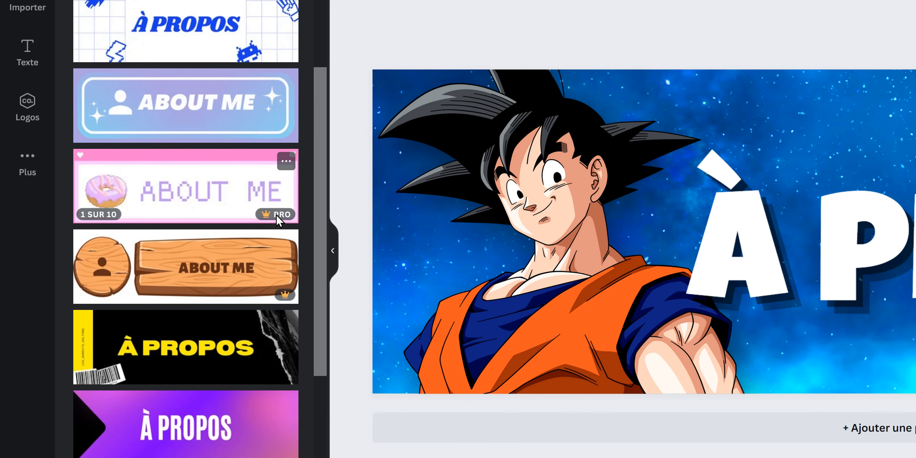
Check the Pro badges on the donut and wooden ABOUT ME panel templates
mouse_move(278, 219)
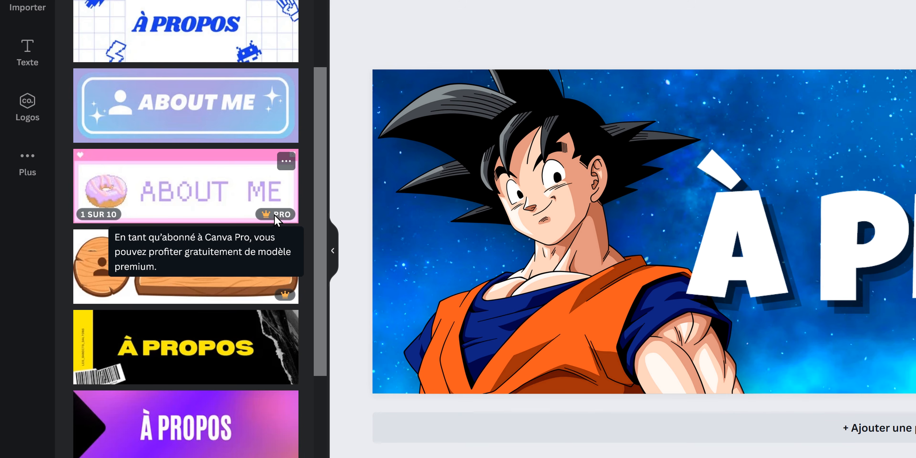
mouse_move(286, 294)
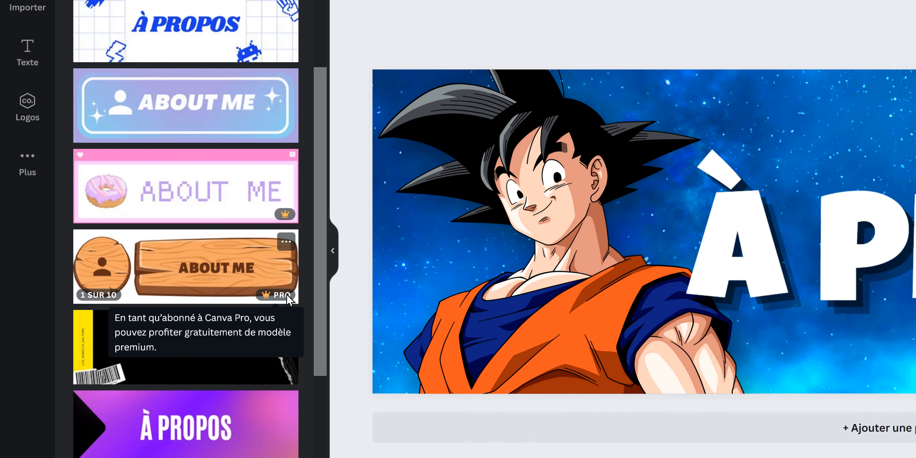